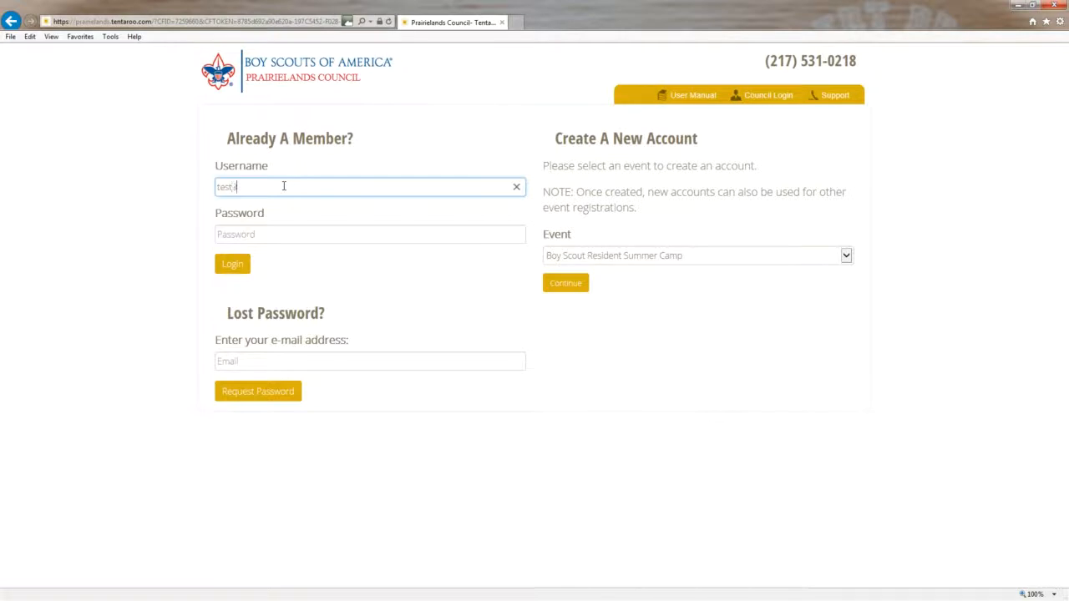
- Log in to the member account with its username and password, and dismiss the offer to store the password
type("9999")
key("Tab")
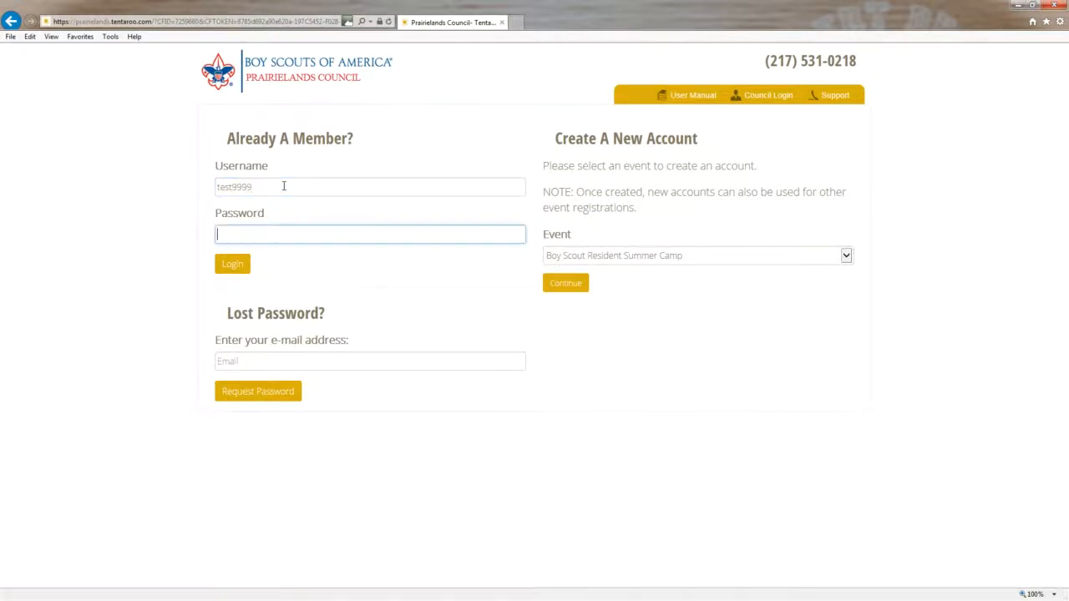
type("••••••••")
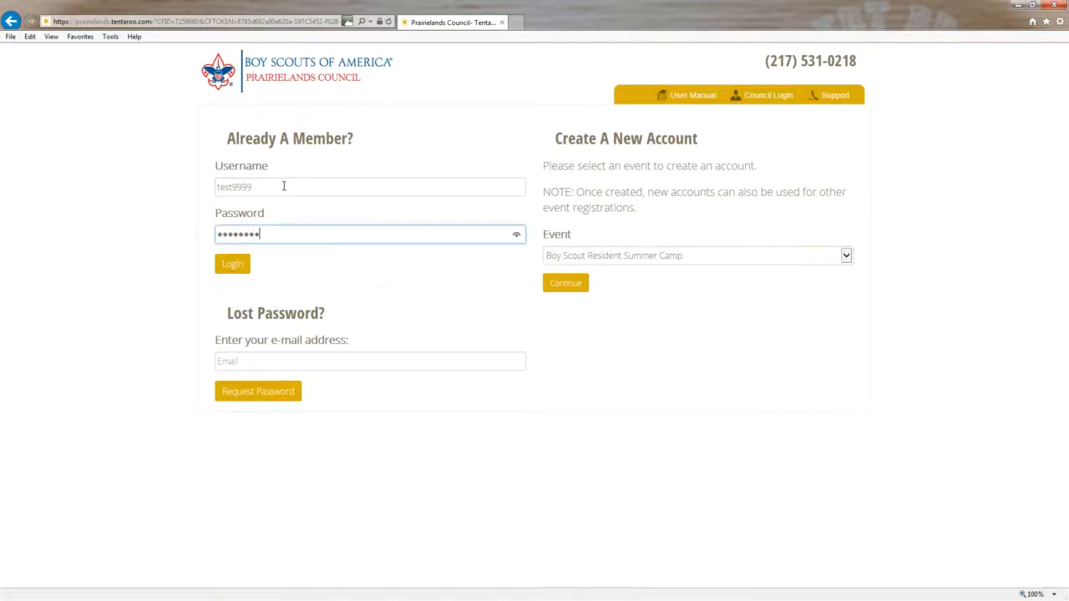
left_click(233, 266)
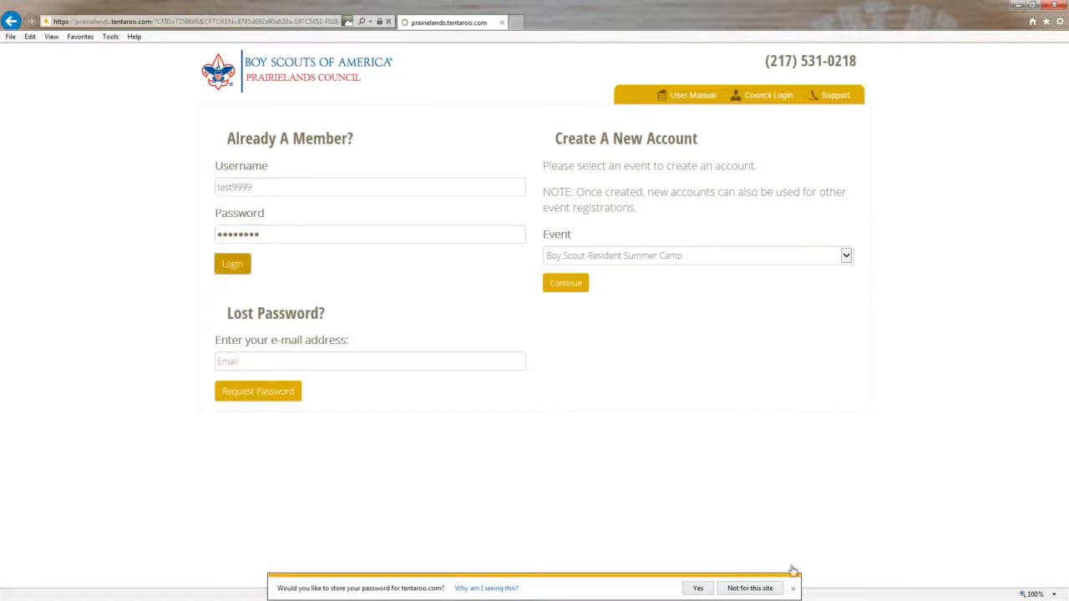
left_click(792, 590)
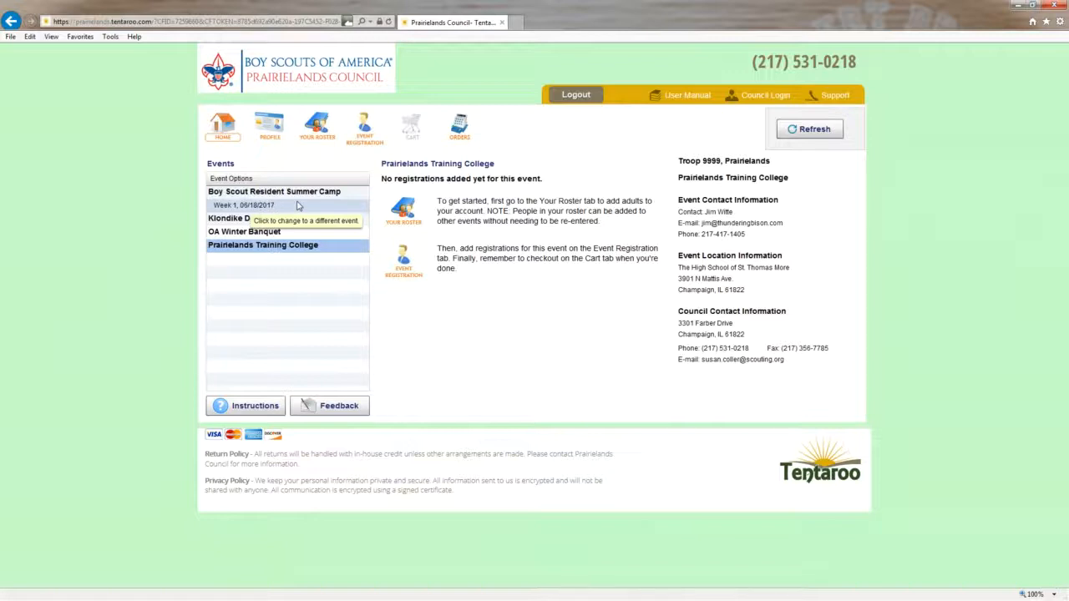
- Open the event registration page for Week 1, 06/18/2017 of Boy Scout Resident Summer Camp
left_click(261, 207)
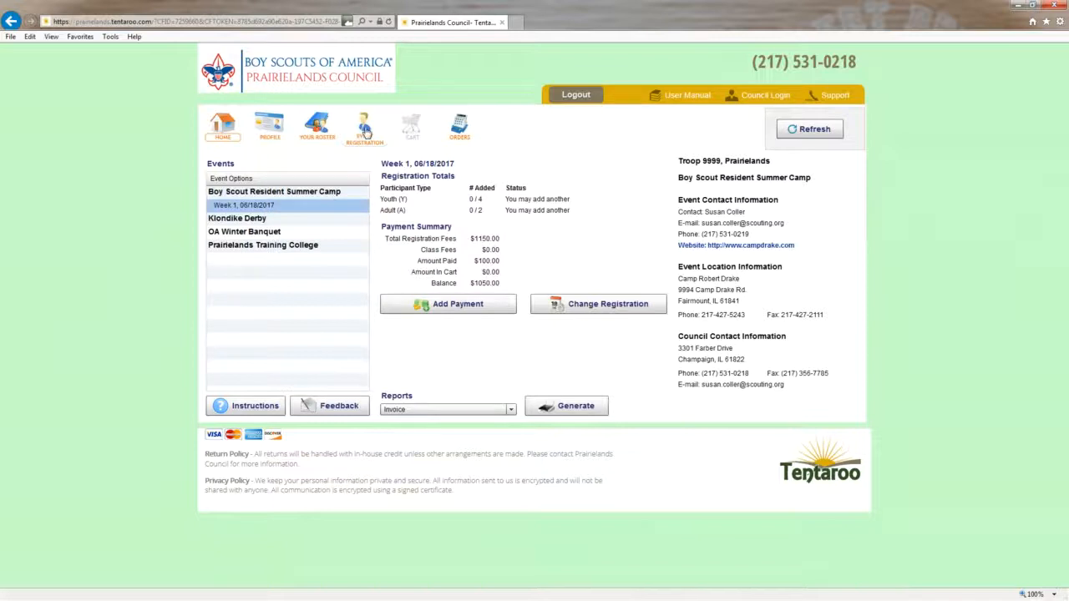
left_click(269, 211)
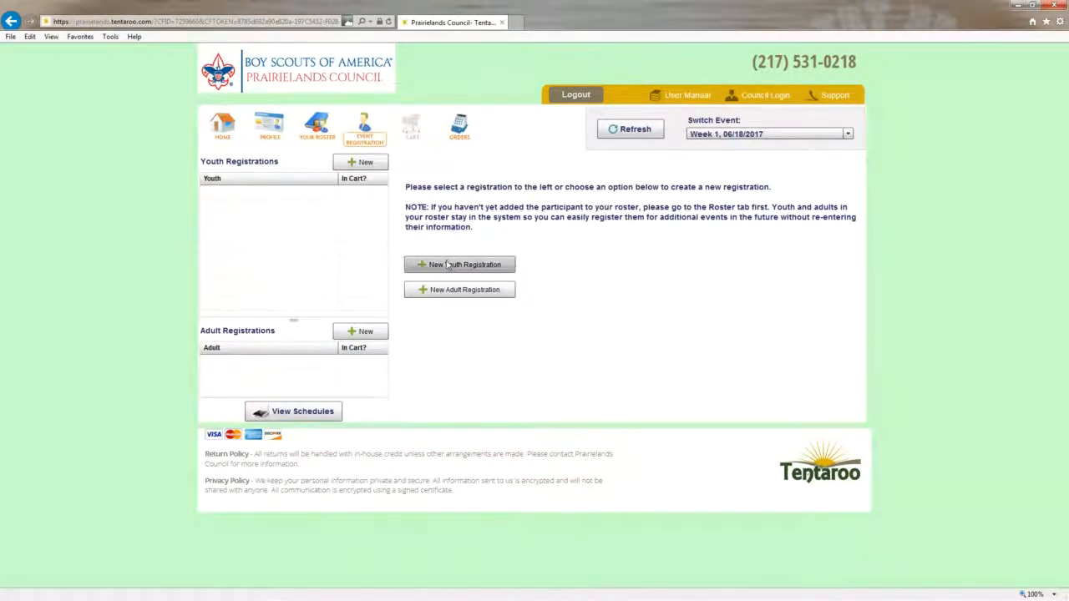
left_click(449, 264)
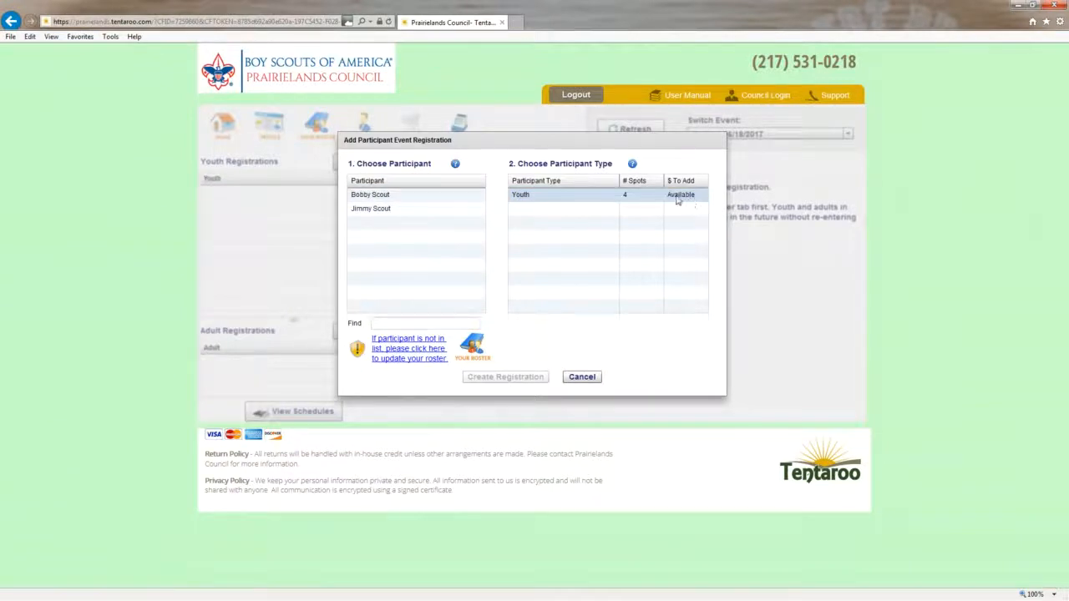
left_click(550, 195)
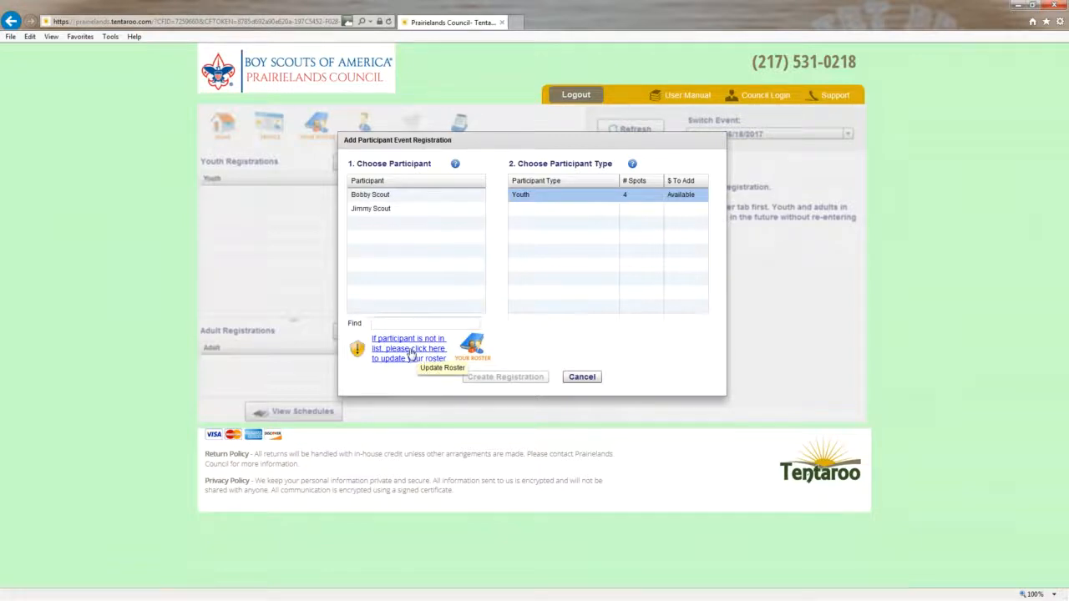
left_click(583, 376)
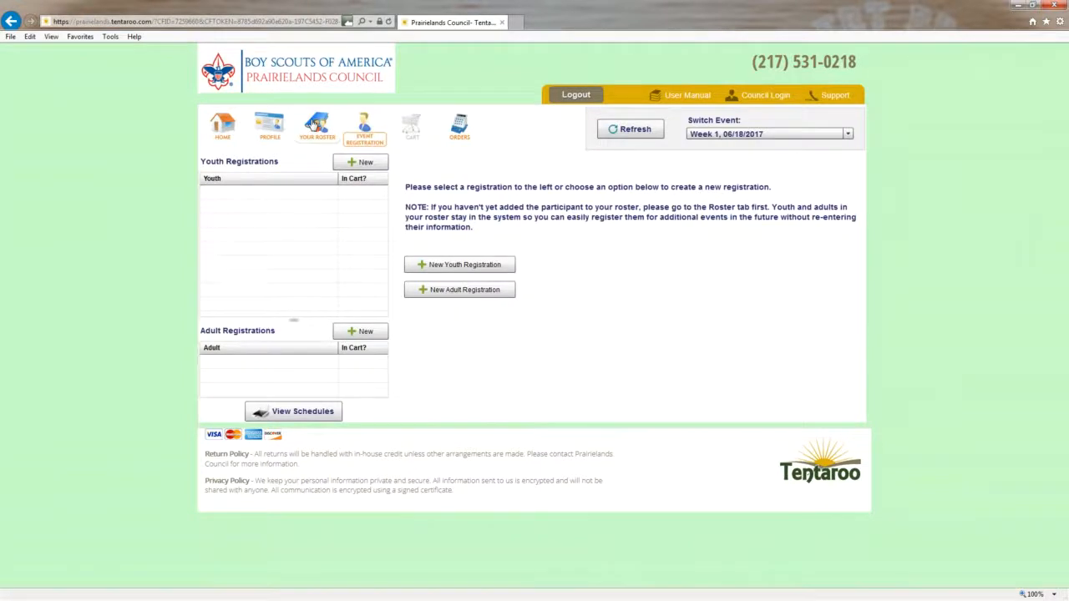
left_click(316, 125)
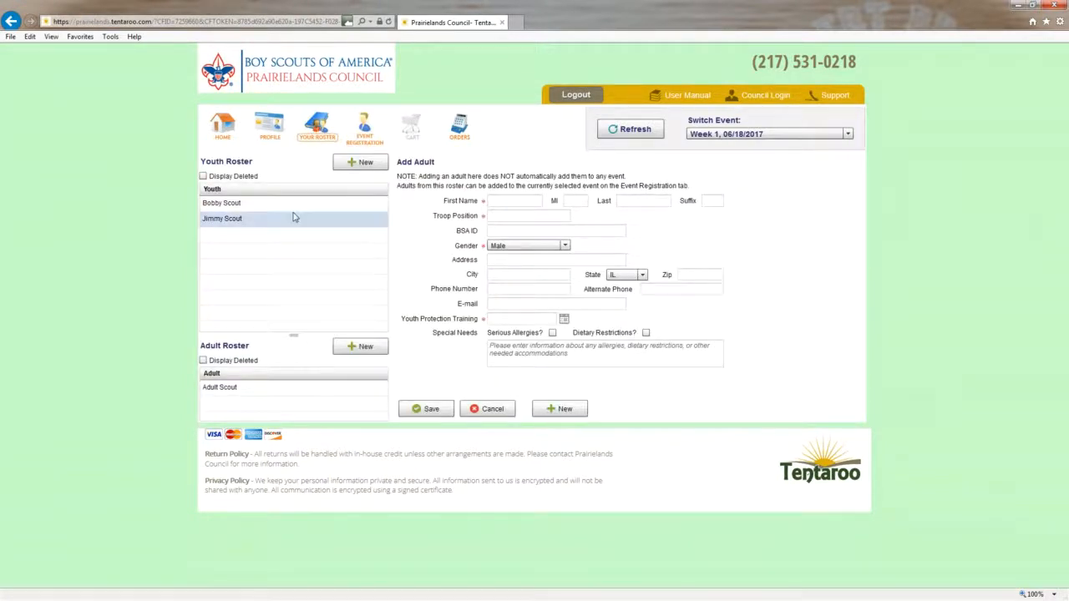
left_click(368, 136)
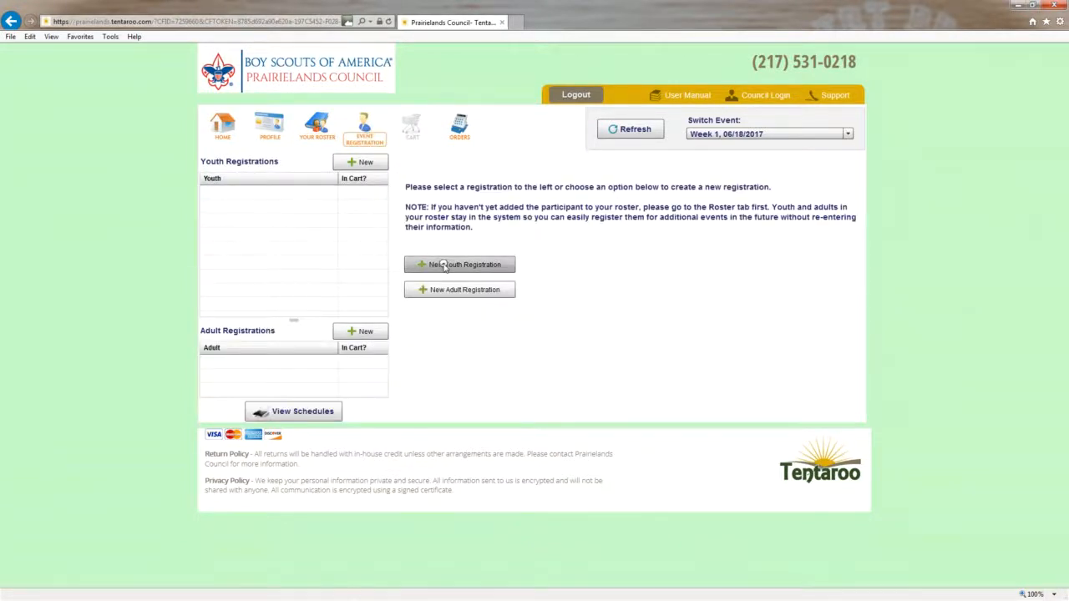
- Create a new youth registration for the second listed participant with the Youth participant type
left_click(444, 265)
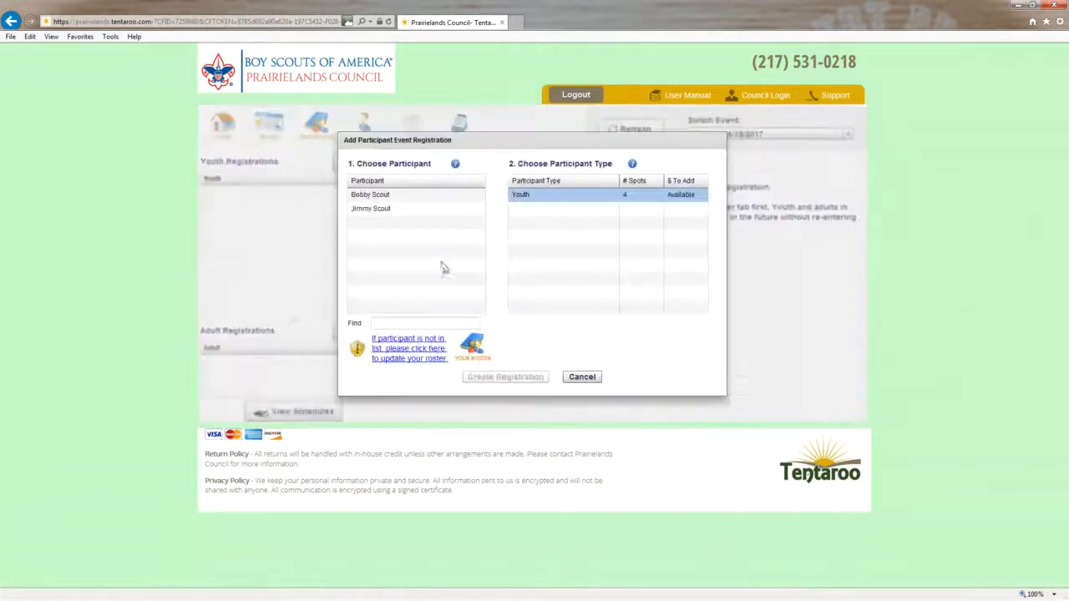
left_click(384, 210)
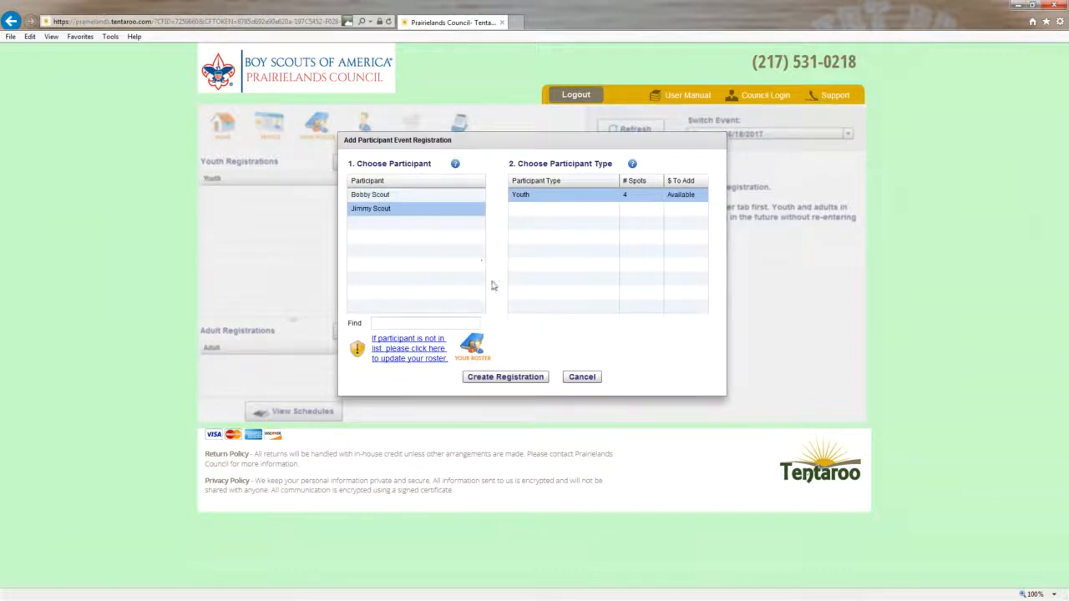
left_click(512, 377)
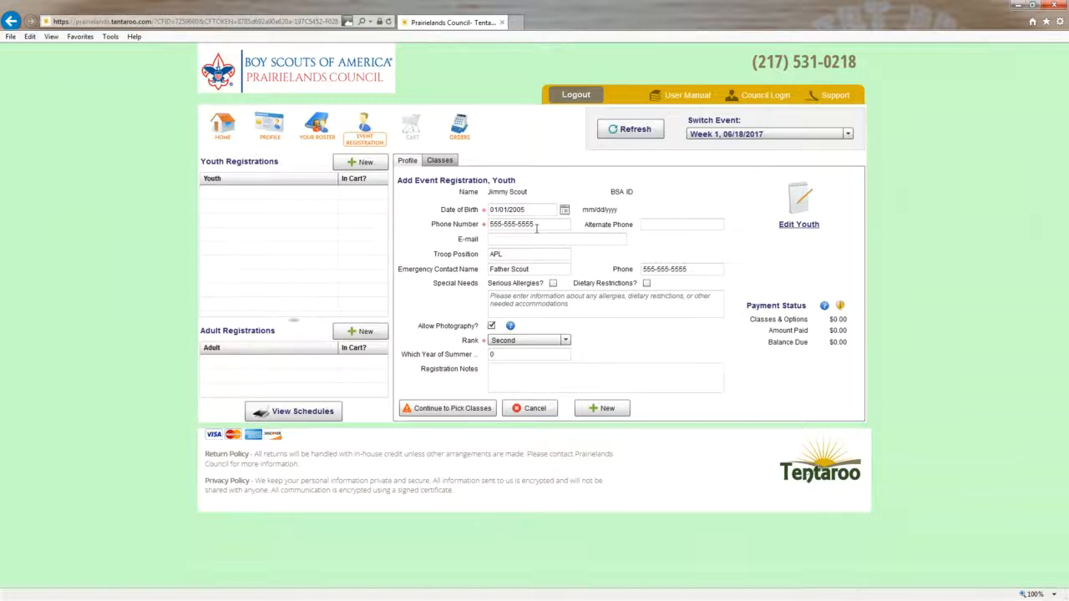
- Set the scout's year of summer camp to 2 and continue to picking classes
left_click(509, 354)
type("2")
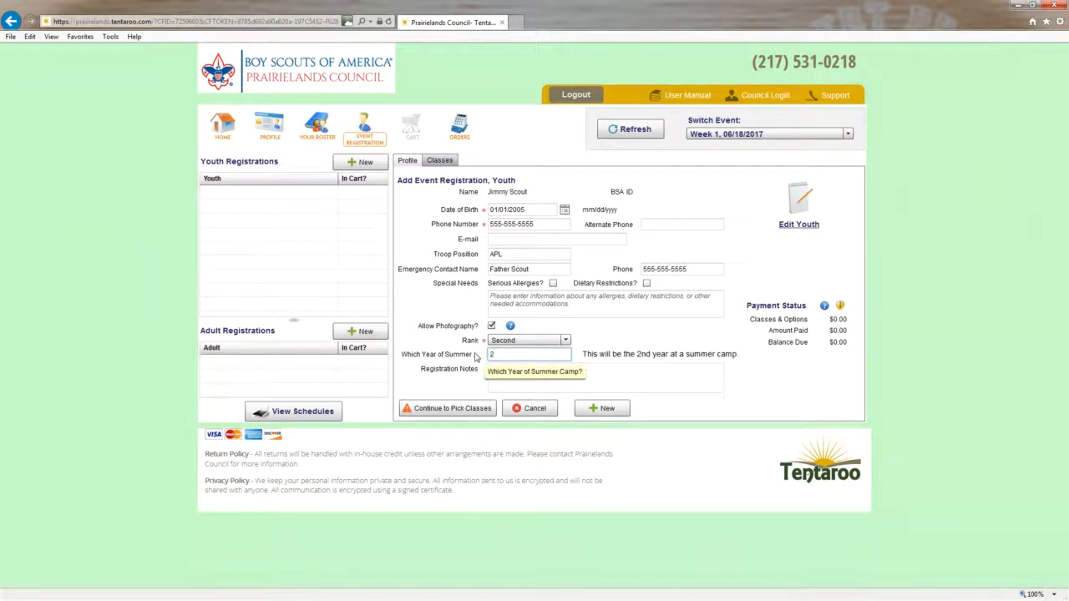
key("Tab")
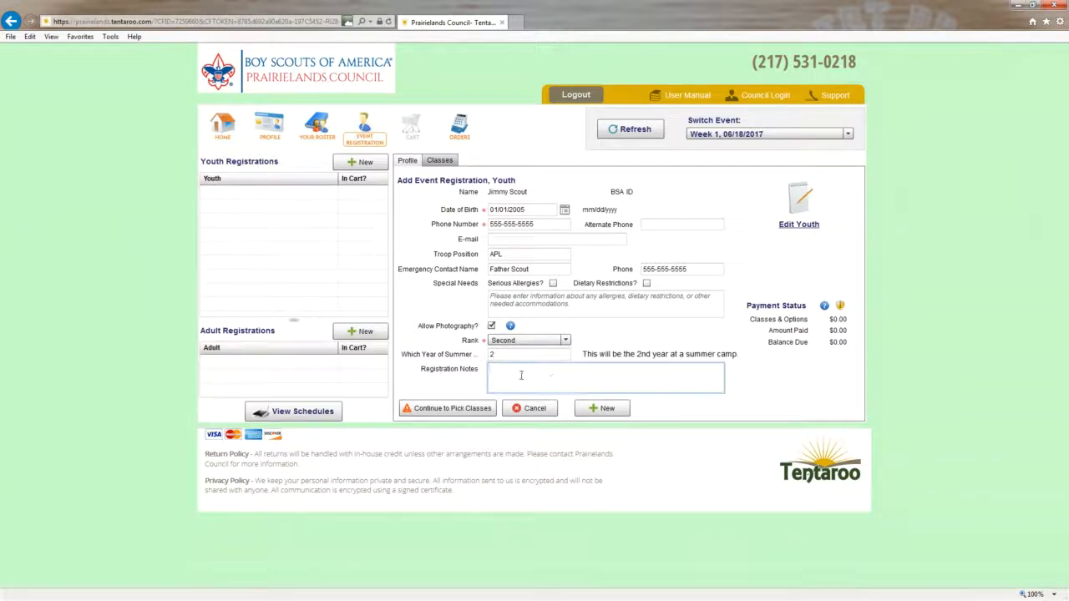
left_click(428, 408)
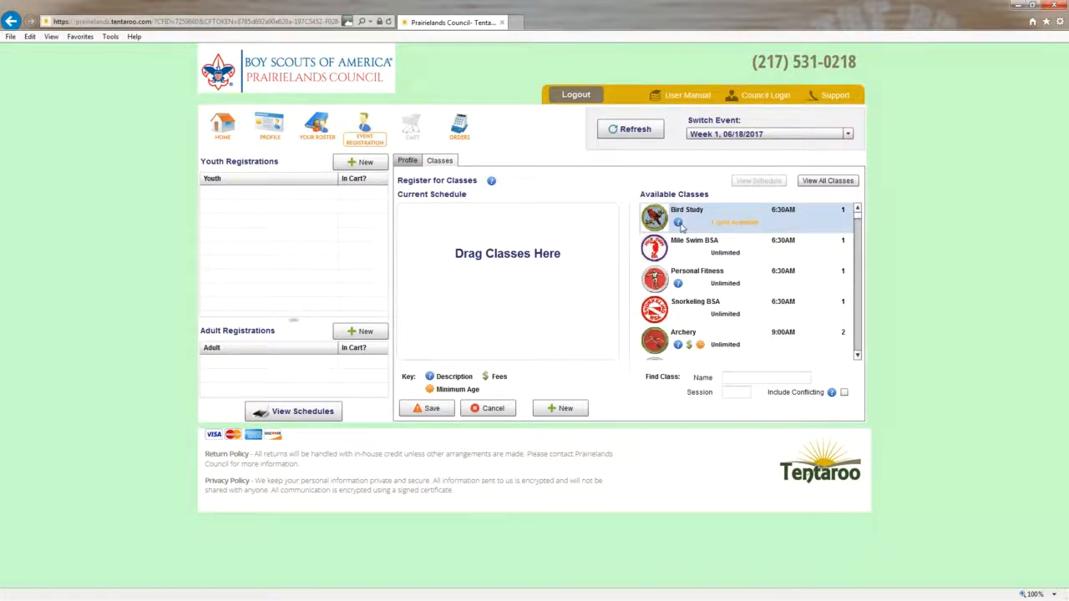
- Add the 6:30AM Bird Study class to the current schedule, try removing it, and add it again
mouse_move(680, 225)
left_click_drag(656, 216, 443, 250)
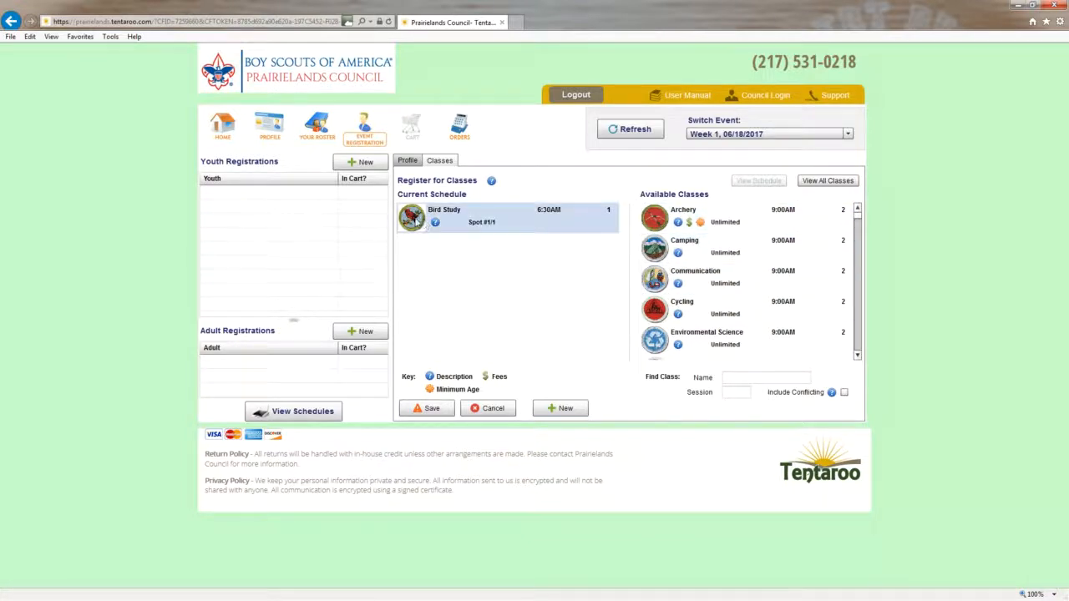
left_click_drag(412, 219, 661, 219)
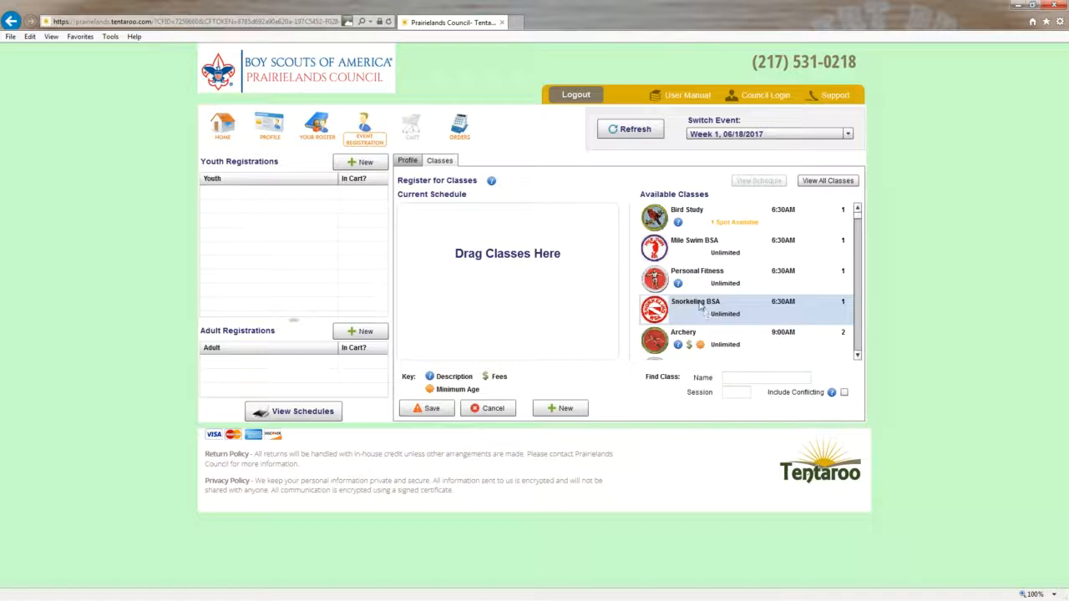
left_click_drag(655, 219, 417, 231)
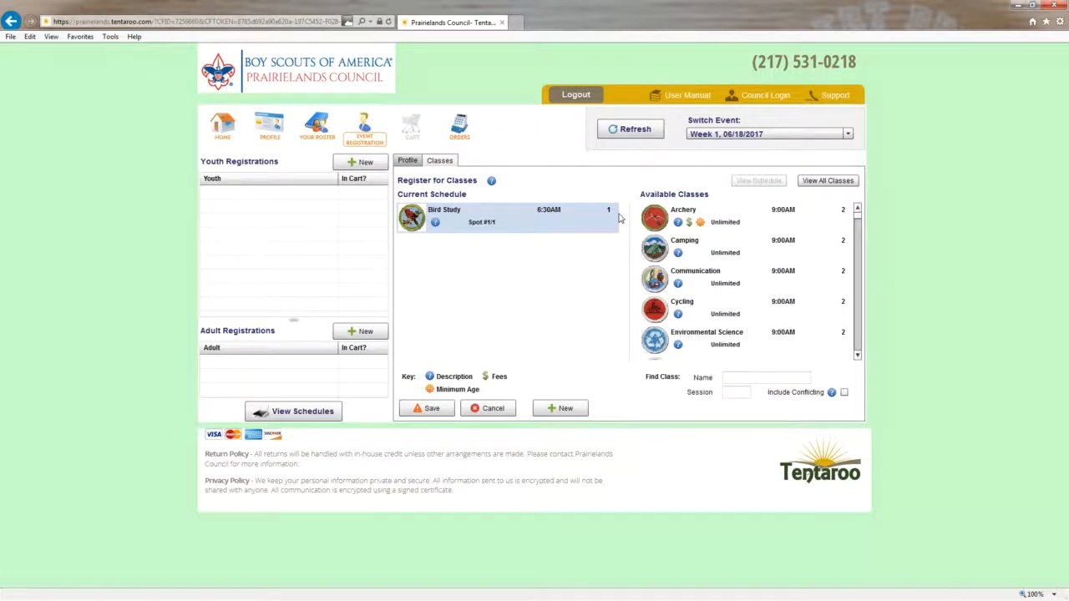
- Add the 9:00AM and 10:00AM Archery classes to the scout's current schedule
mouse_move(679, 224)
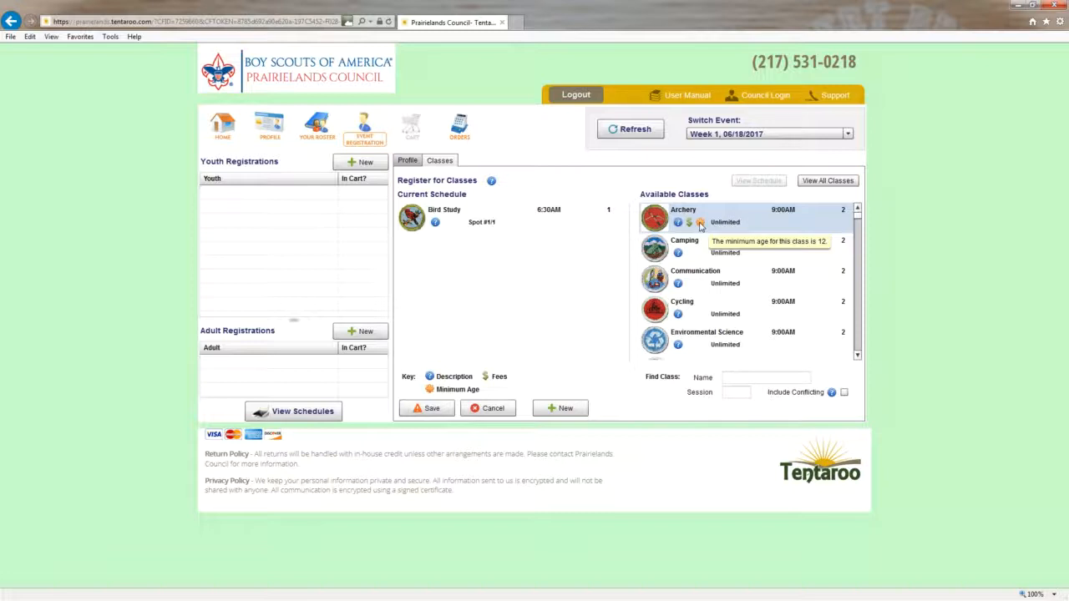
left_click(657, 219)
left_click_drag(445, 248, 435, 250)
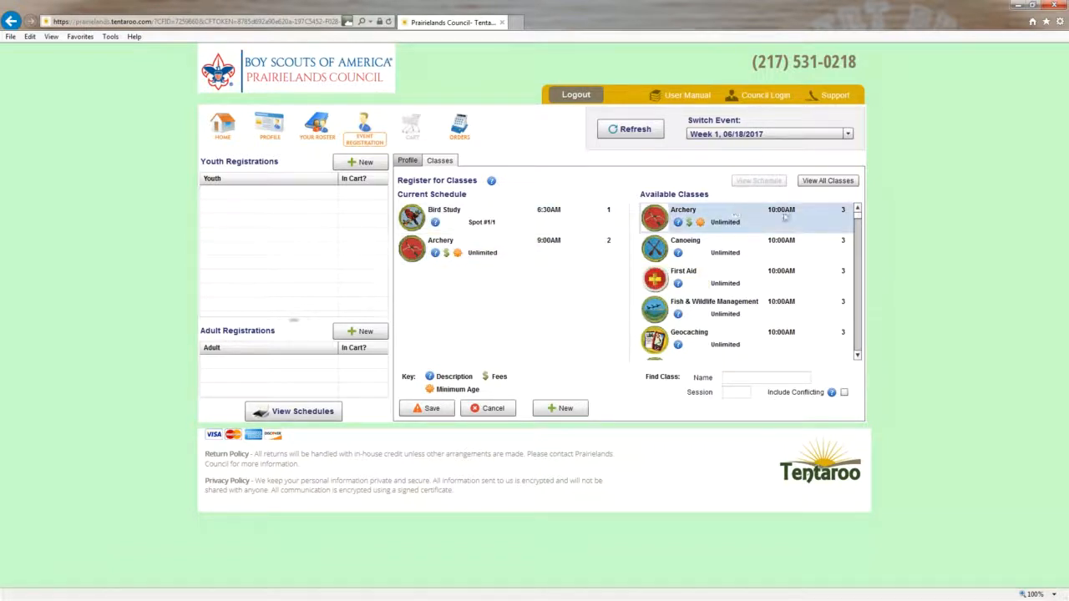
left_click(654, 219)
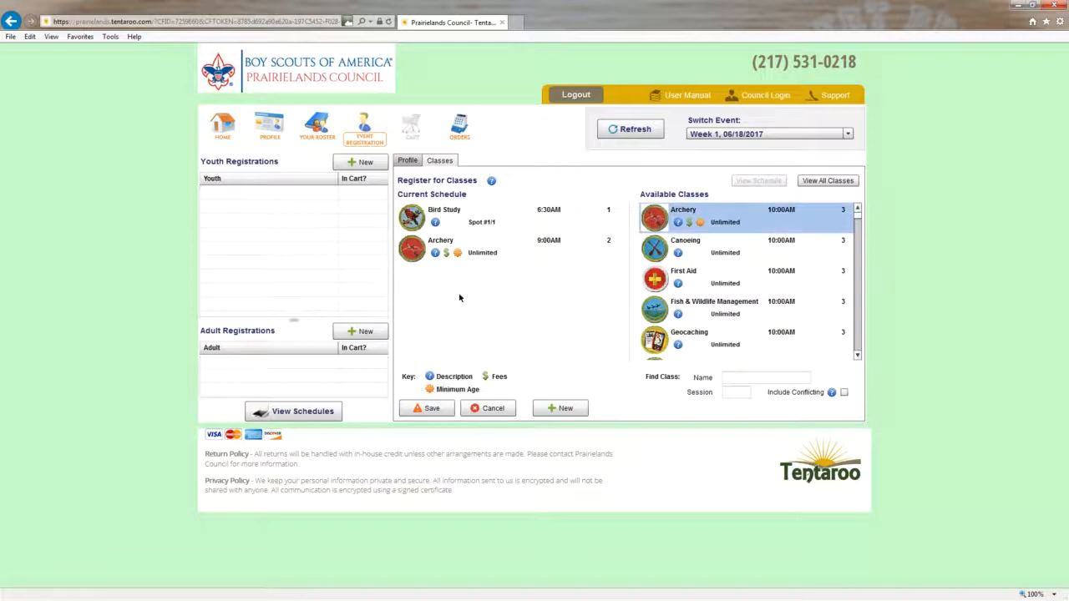
left_click_drag(422, 287, 421, 279)
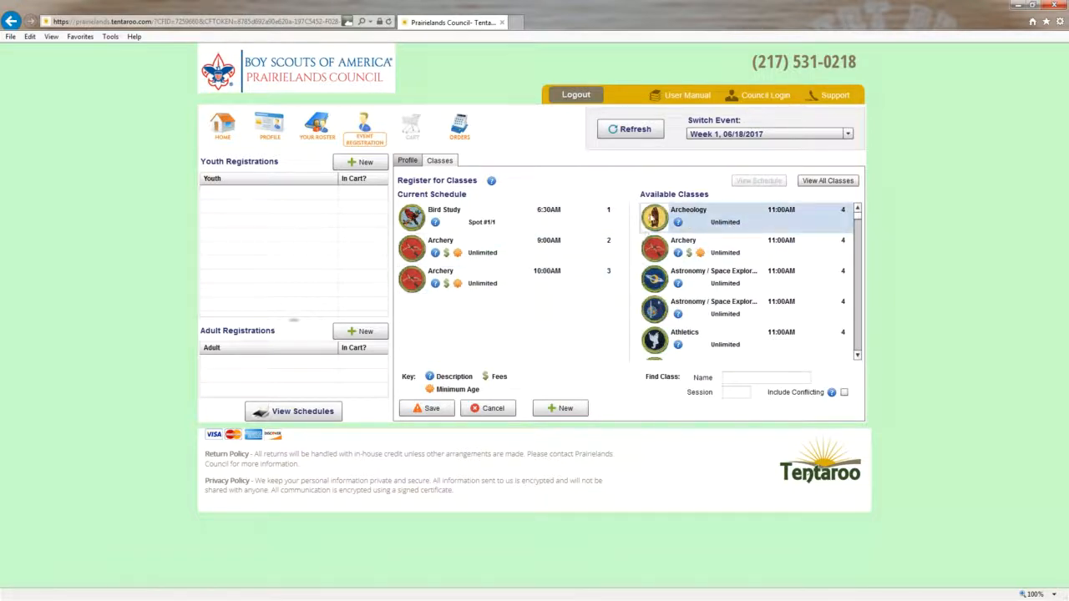
- Add the 11:00AM Astronomy / Space Exploration class to the scout's current schedule
left_click(653, 217)
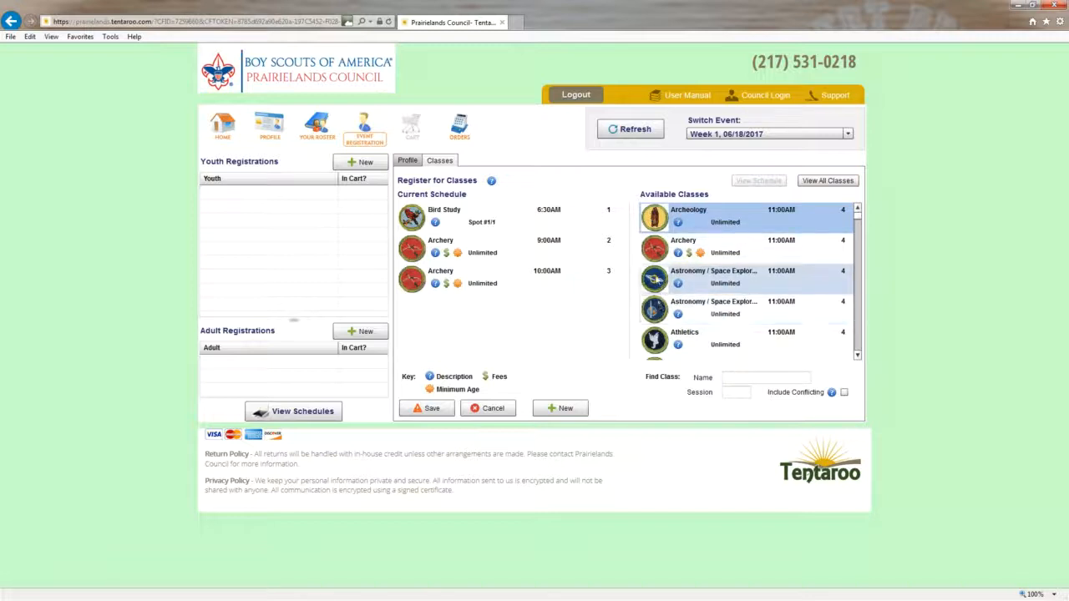
left_click(660, 289)
left_click_drag(447, 314, 420, 314)
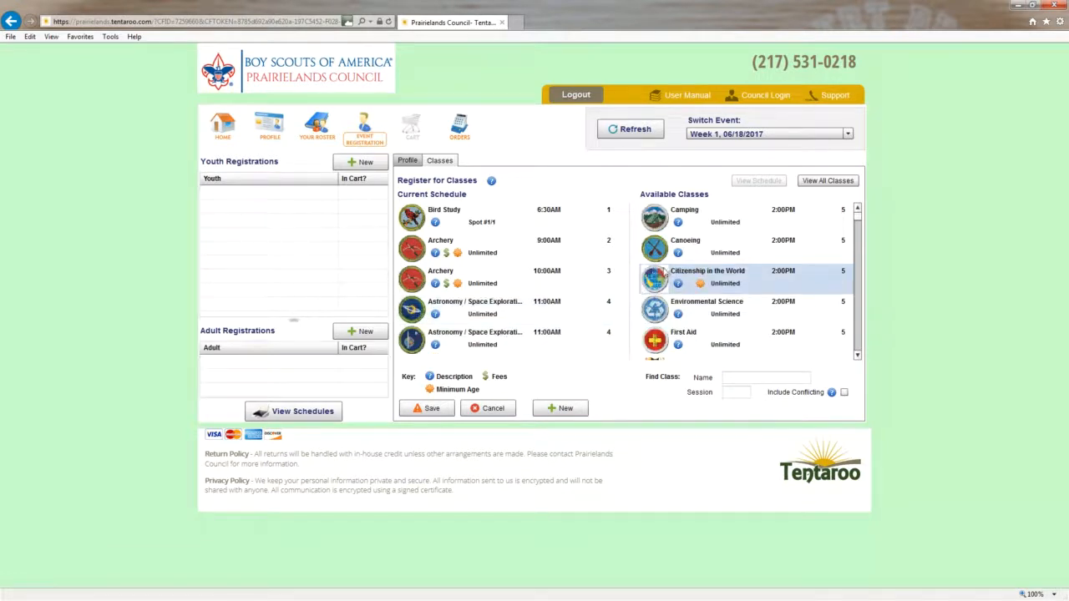
- Add the 2:00PM Camping class and the 3:00PM Cooking class to the scout's current schedule
left_click(658, 219)
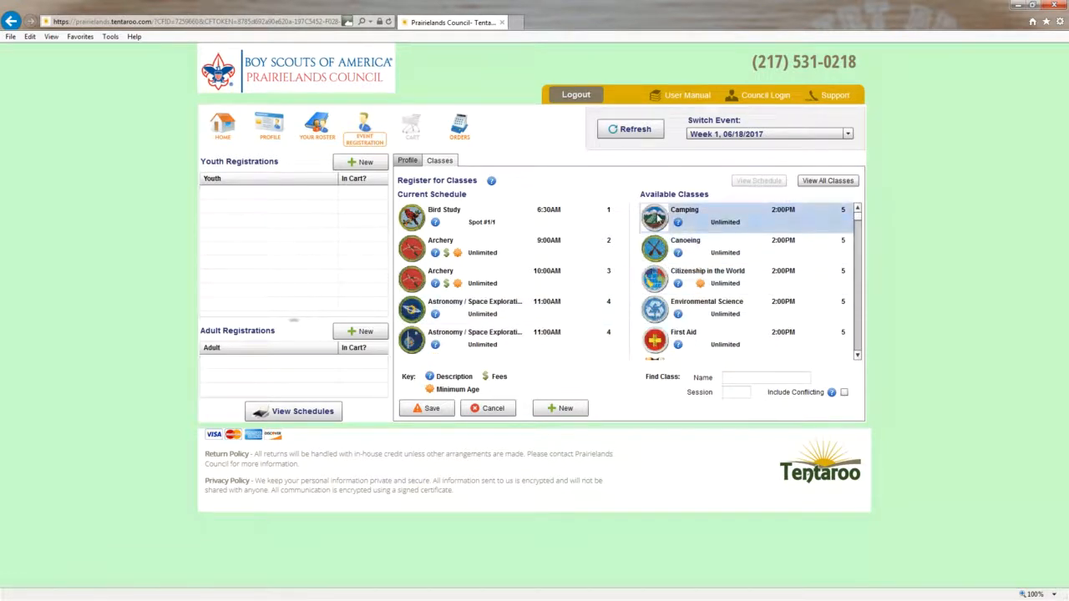
left_click_drag(658, 219, 430, 338)
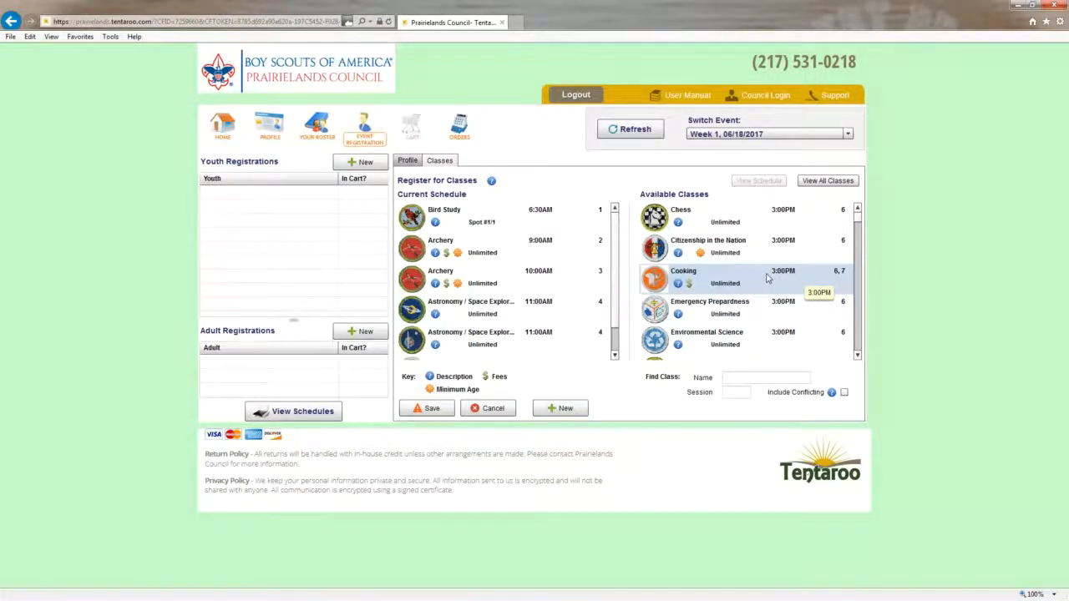
left_click(661, 281)
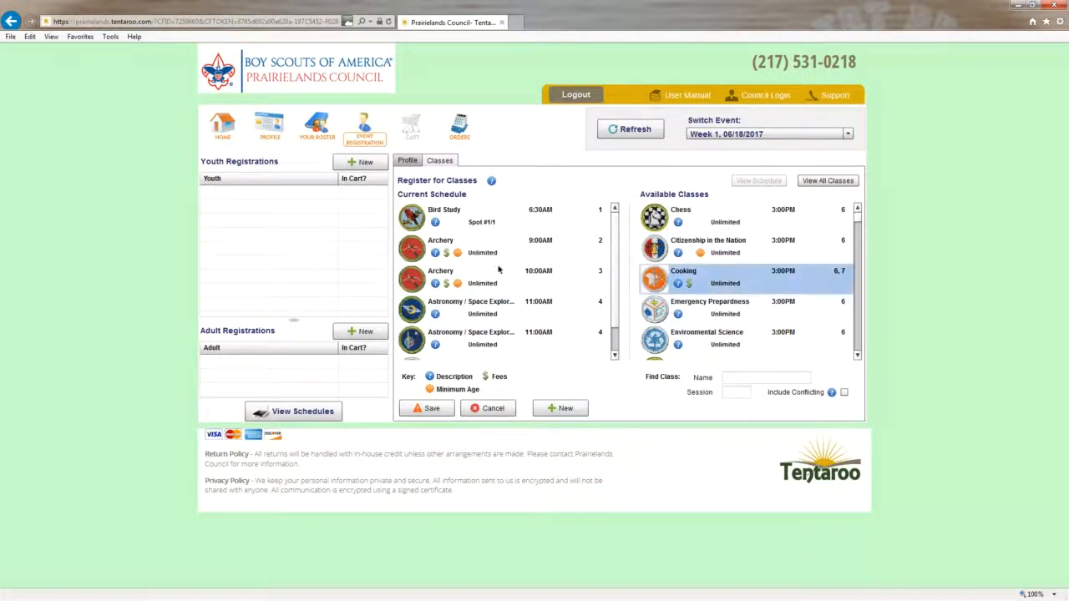
left_click(439, 271)
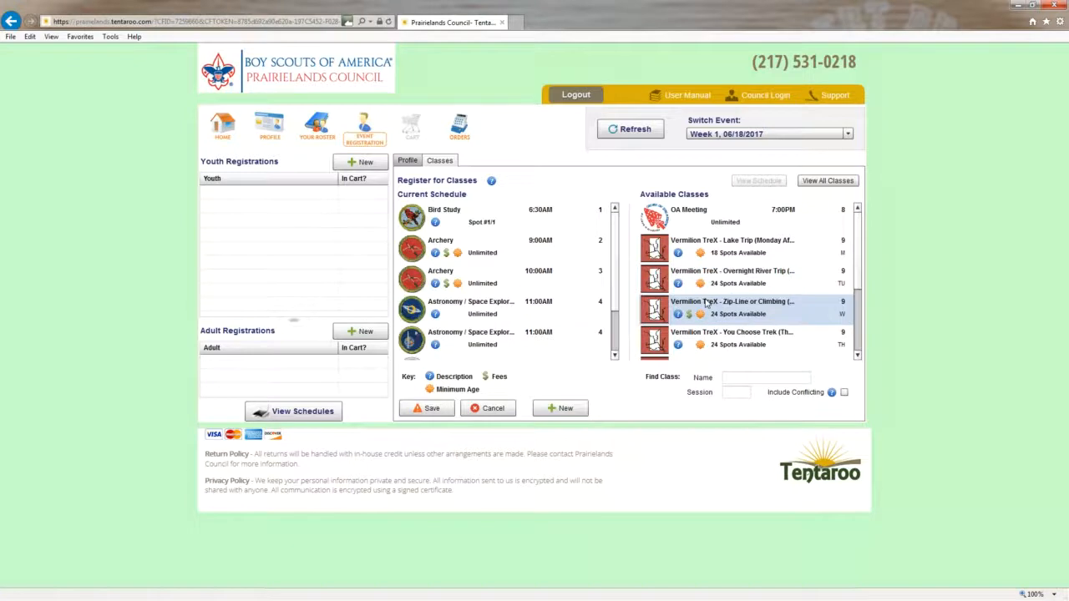
- Try to add the Vermilion TreX - Lake Trip (Monday Afternoon) class to the current schedule
mouse_move(702, 259)
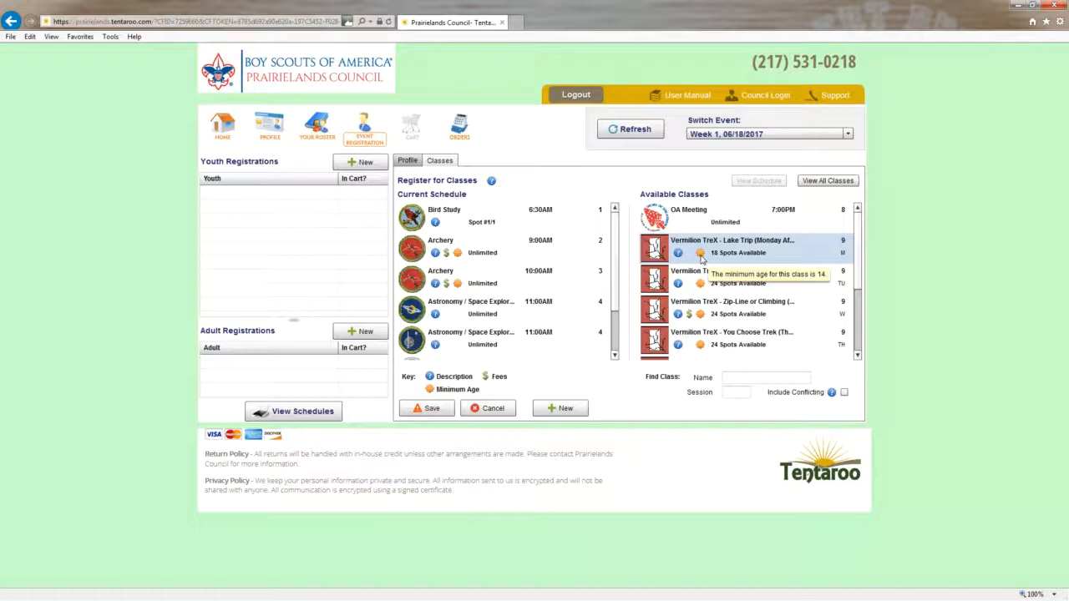
left_click_drag(702, 260, 472, 271)
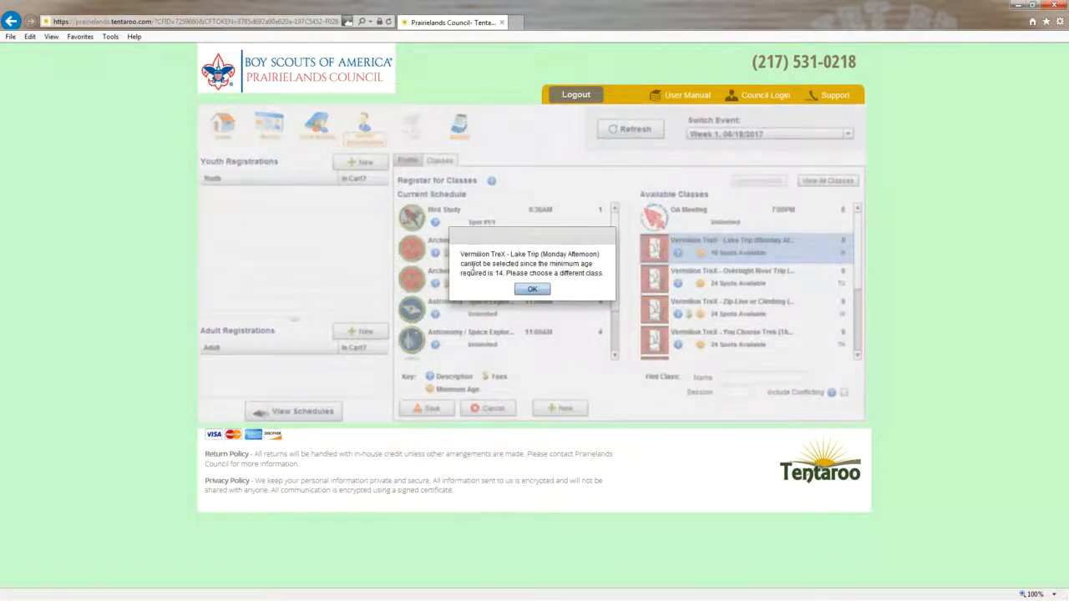
left_click(533, 290)
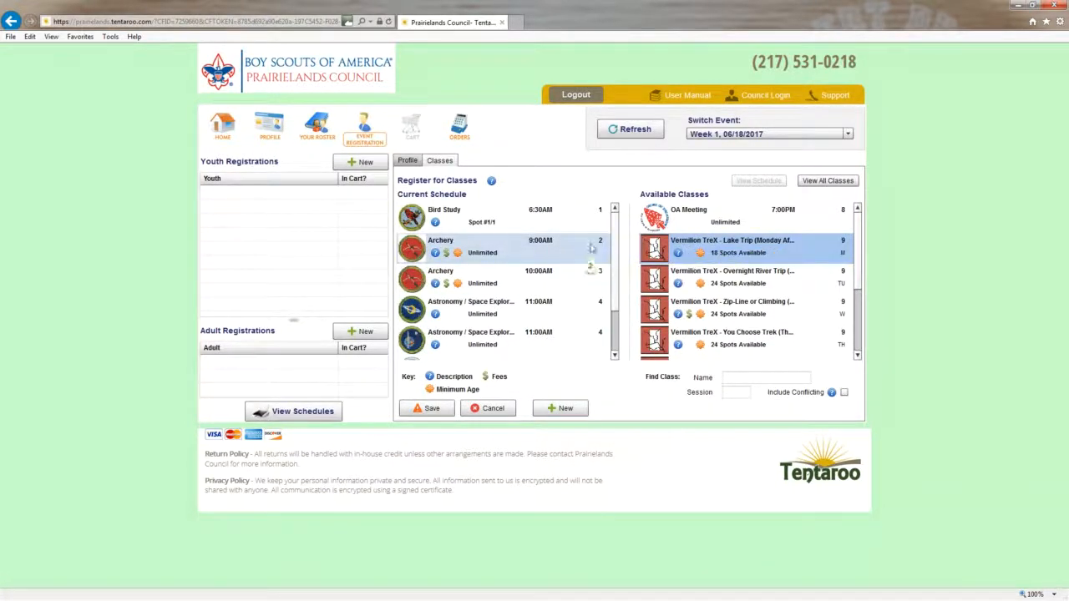
- Check the rest of the class schedule and save the youth's event registration
scroll(611, 259, "down", 2)
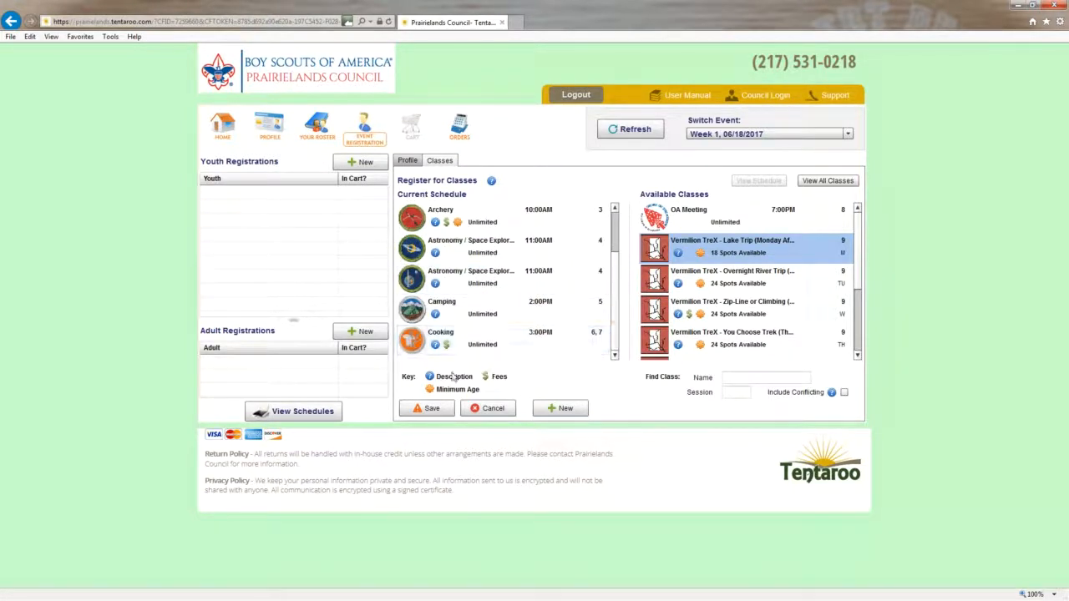
left_click(435, 408)
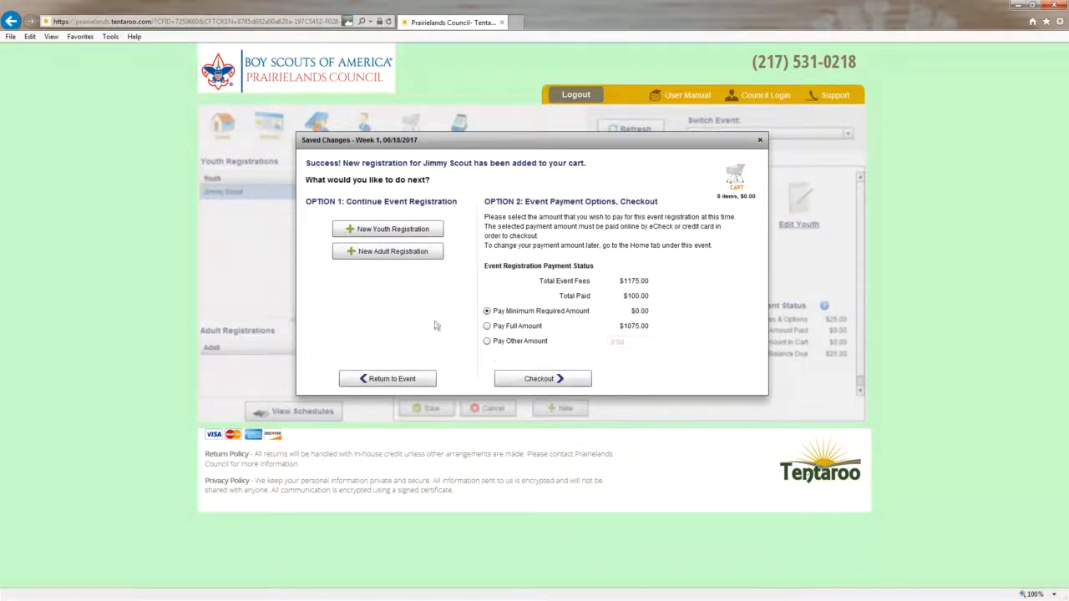
- Create a new Week 1 event registration for the remaining listed youth with the Youth participant type
left_click(392, 231)
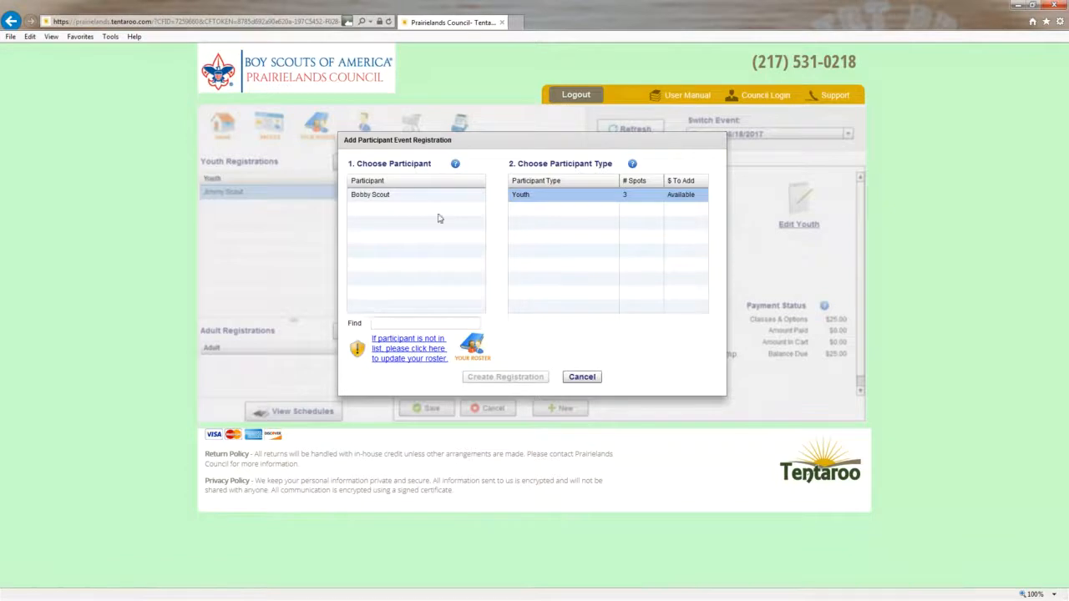
left_click(582, 377)
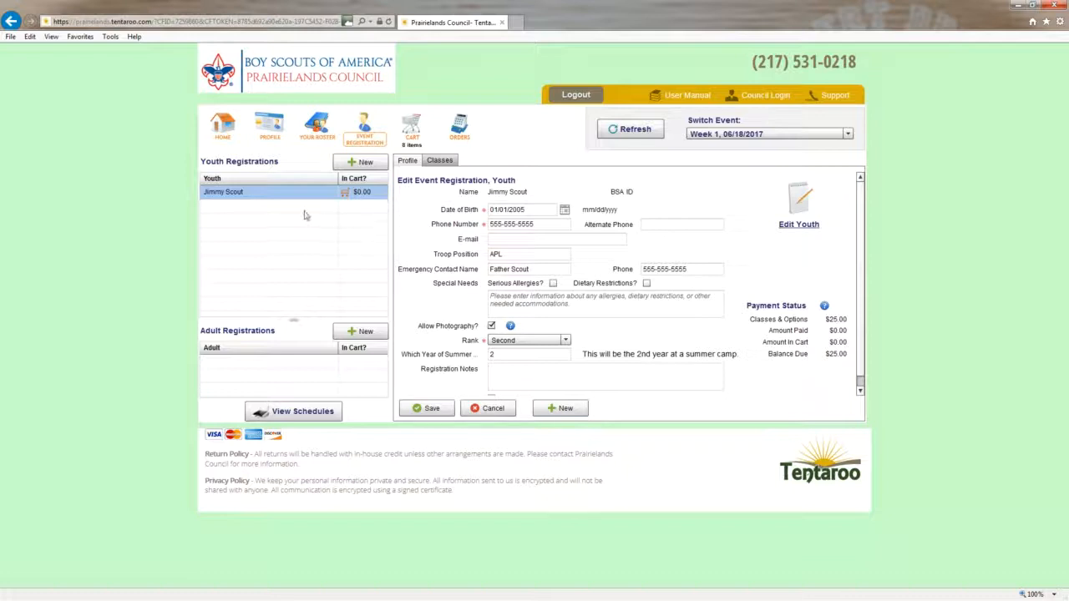
left_click(365, 163)
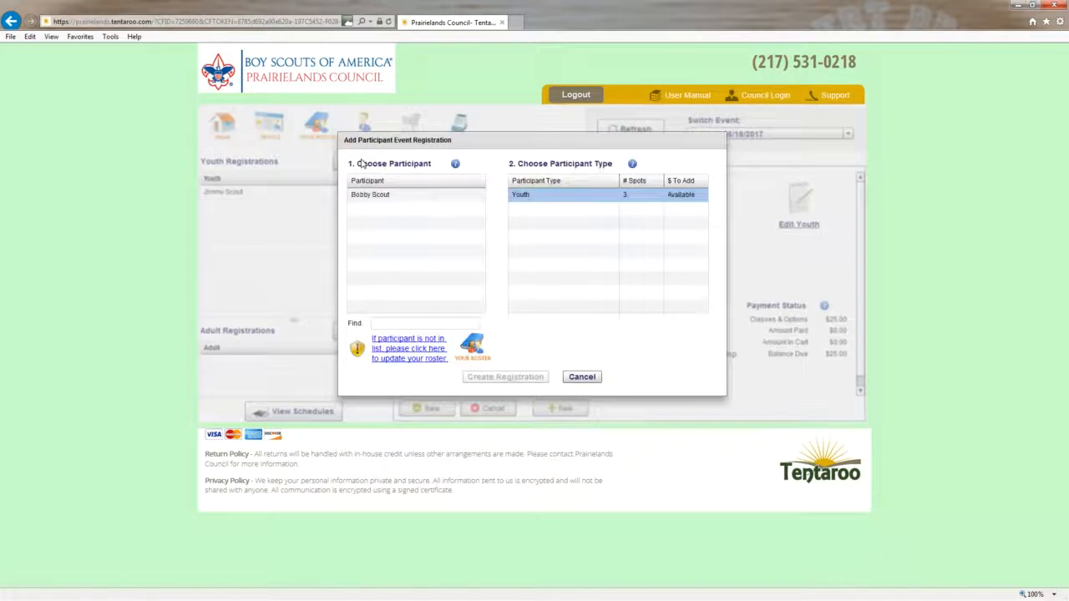
left_click(382, 195)
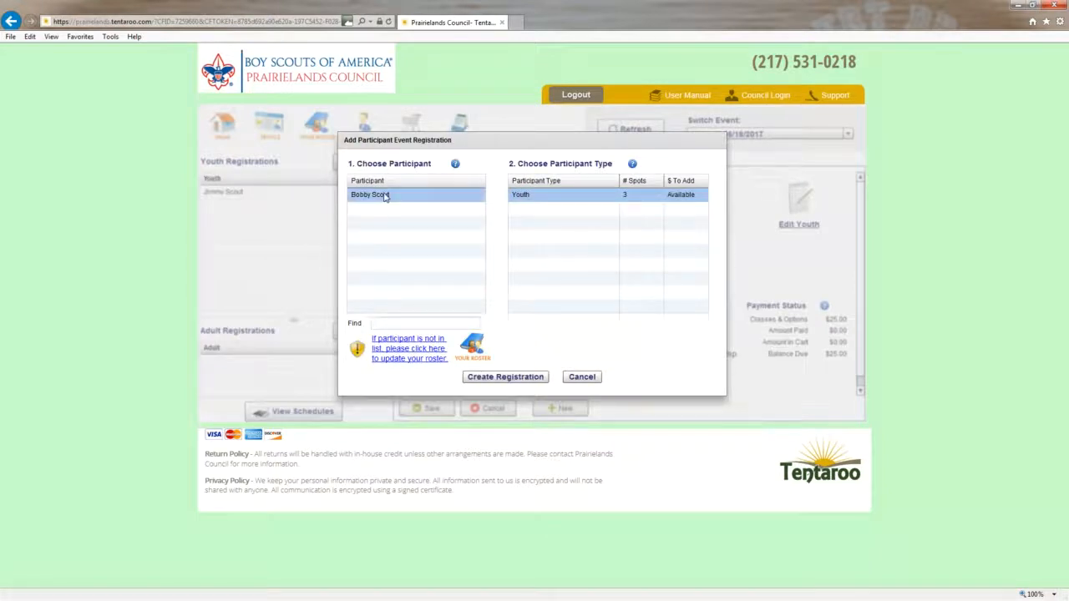
left_click(610, 199)
left_click(515, 377)
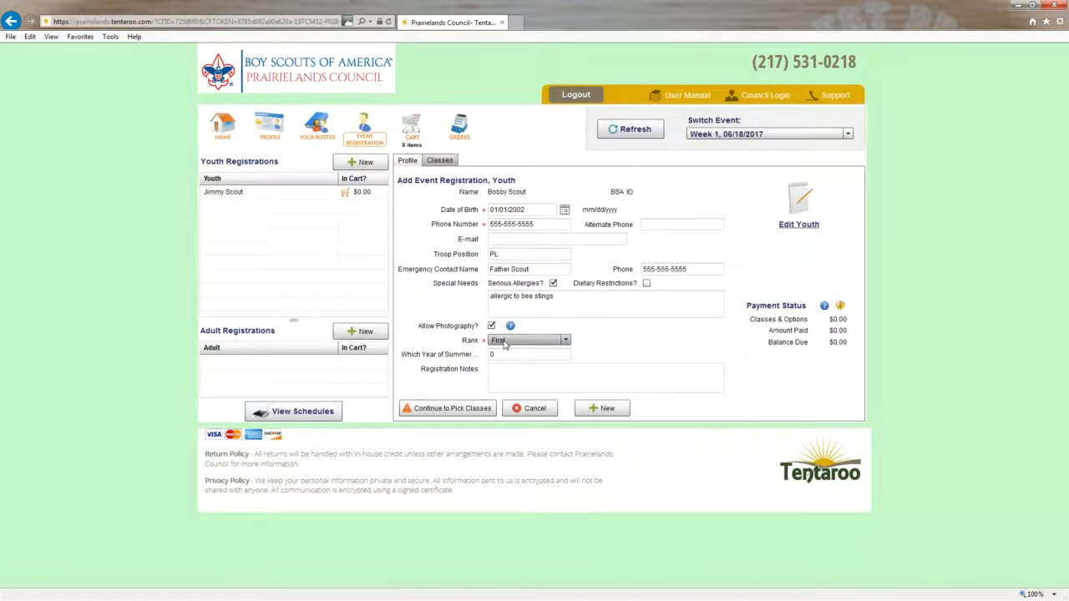
- Set the youth's year of summer camp to 4 and continue to class selection
left_click(505, 352)
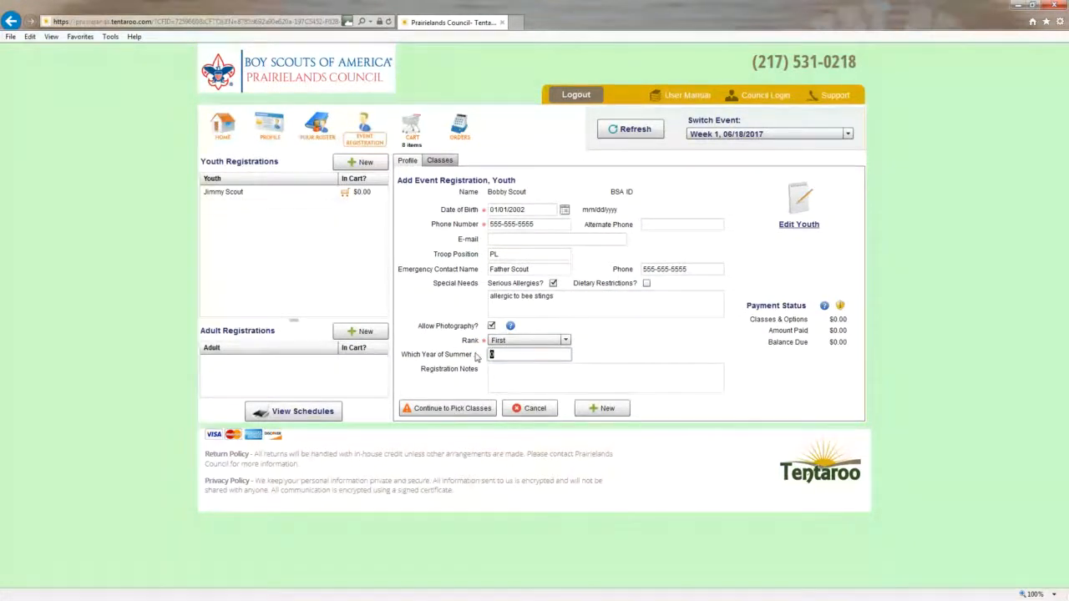
type("4")
left_click(545, 377)
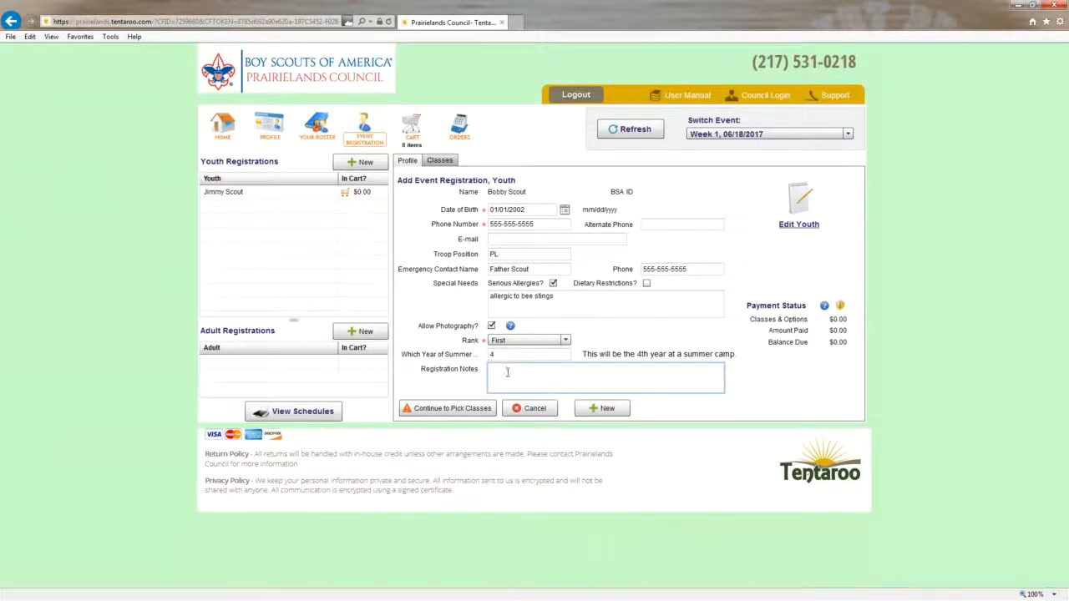
left_click(447, 409)
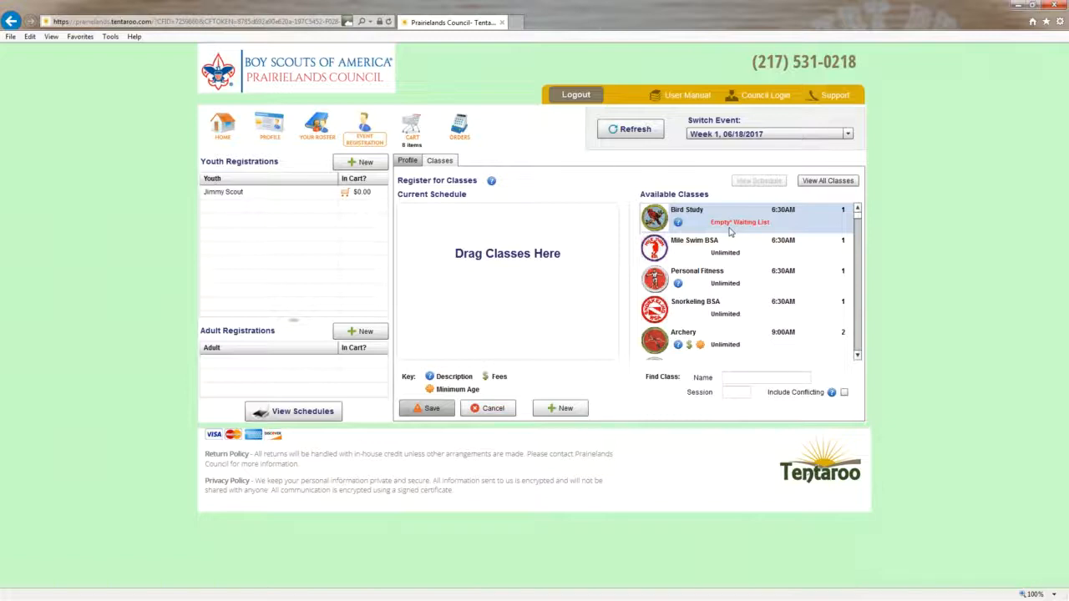
- Check the waiting list status of the 6:30AM Bird Study class and add the class to the current schedule
mouse_move(722, 228)
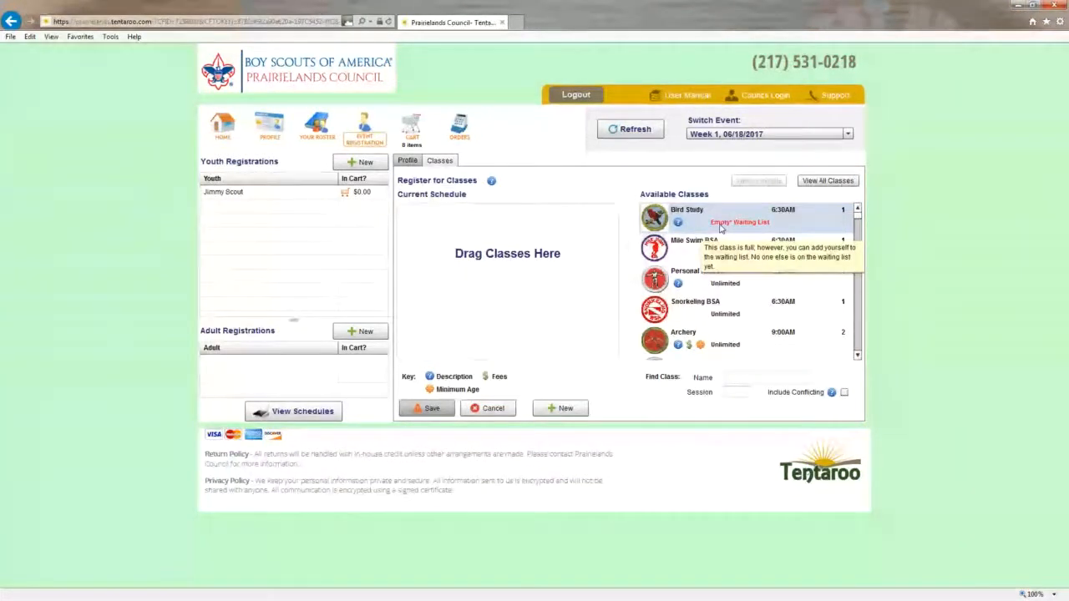
left_click_drag(722, 228, 416, 219)
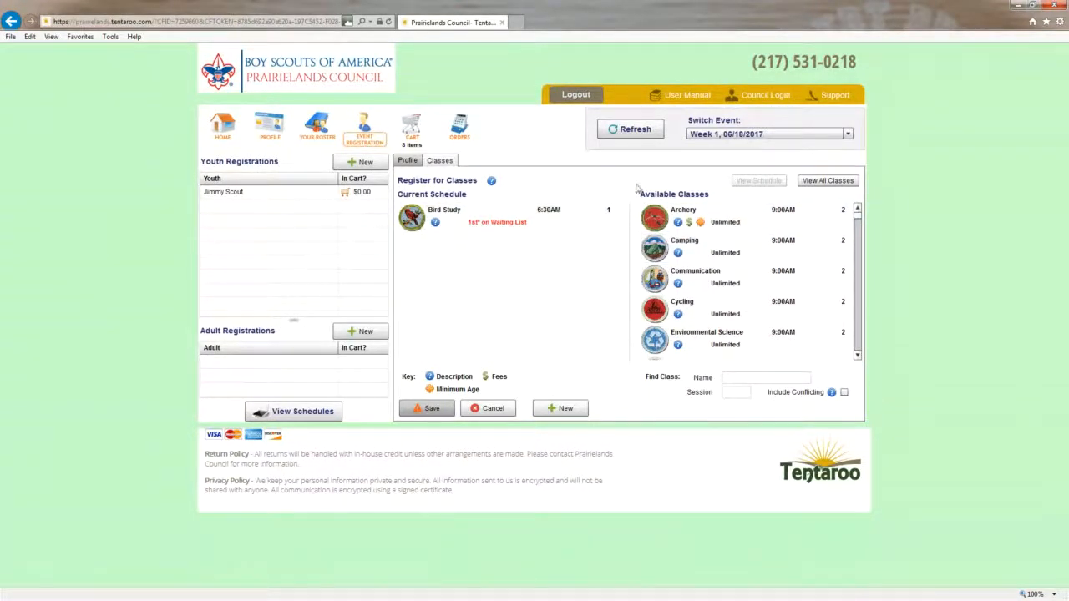
mouse_move(470, 224)
mouse_move(560, 222)
- Look through the Vermilion TreX and late-session entries among the available classes
left_click_drag(859, 219, 858, 350)
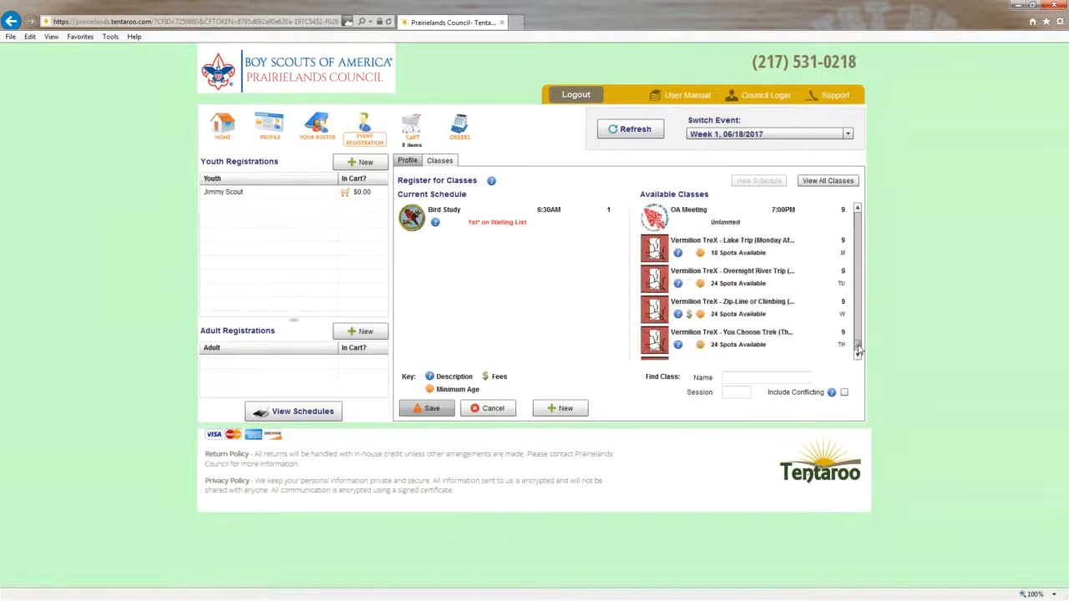
left_click(859, 209)
left_click(859, 209)
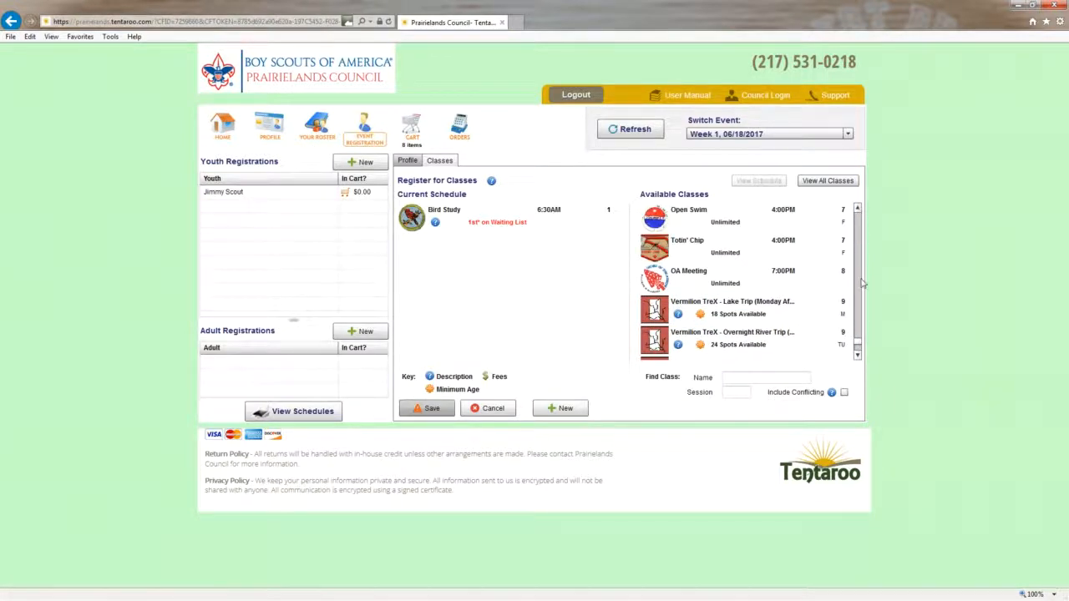
left_click(858, 355)
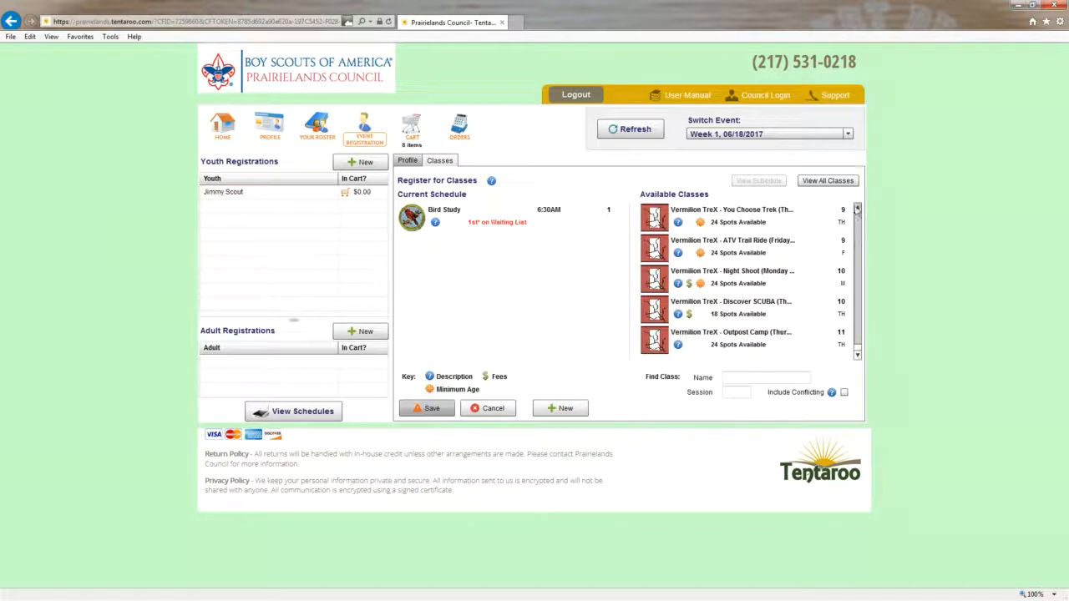
left_click(859, 209)
left_click(858, 210)
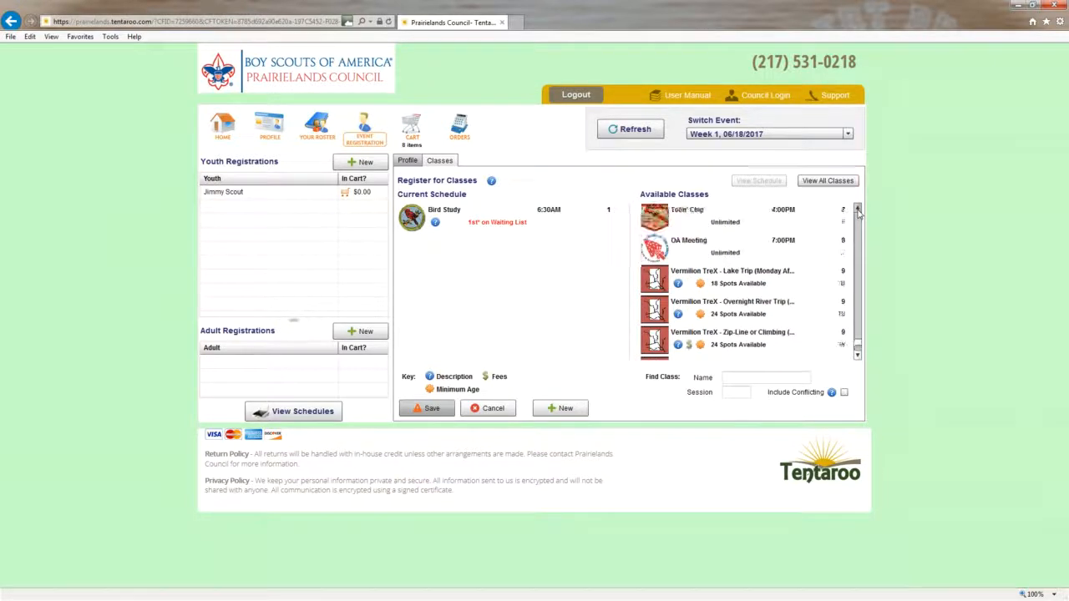
left_click(858, 211)
left_click(858, 211)
left_click(858, 210)
- Add the 9:00AM Vermilion TreX - ATV Safety class to the current schedule
left_click_drag(858, 341, 863, 227)
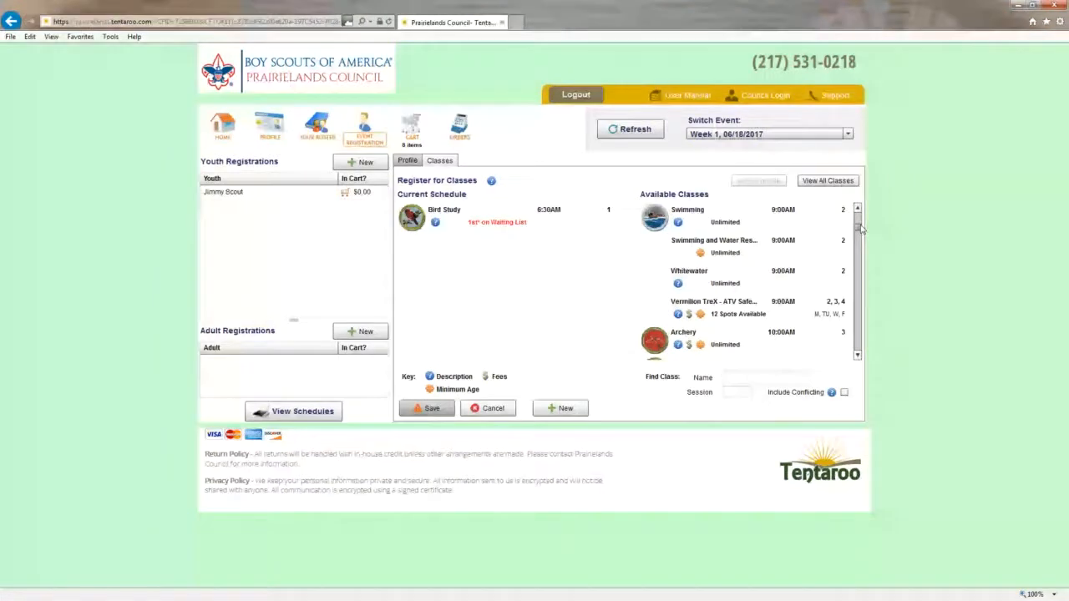
left_click(733, 307)
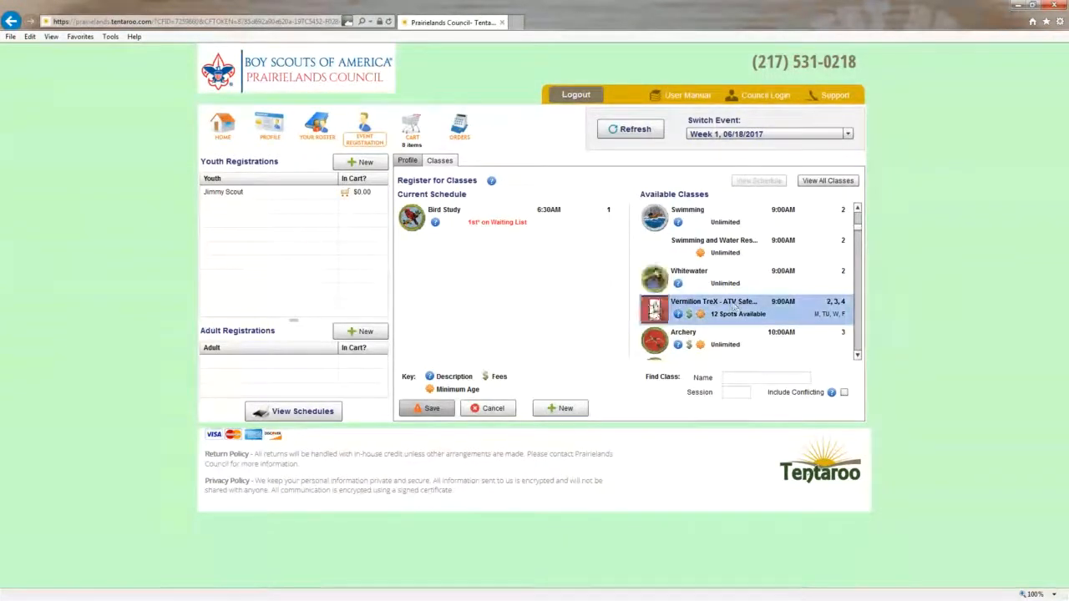
left_click_drag(572, 289, 426, 253)
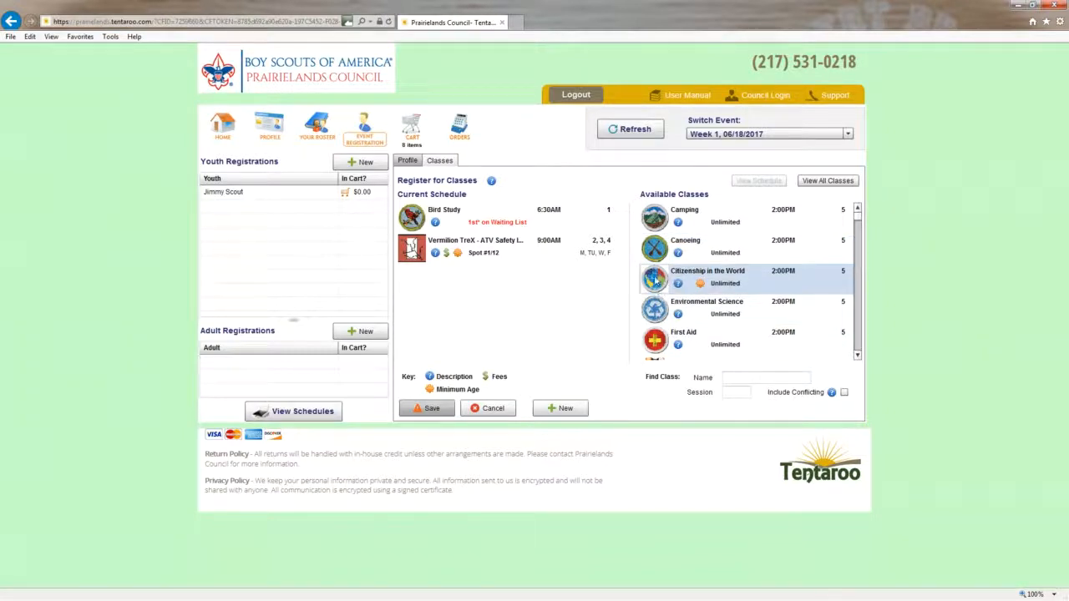
- Add the 2:00PM Citizenship in the World and 3:00PM Citizenship in the Nation classes to the current schedule
left_click_drag(656, 282, 429, 281)
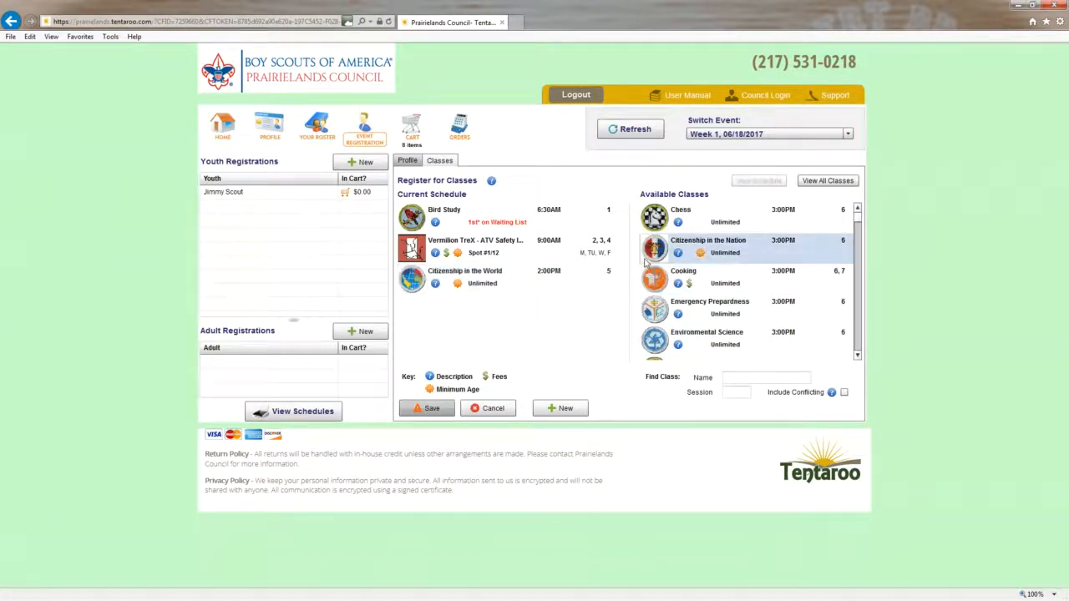
left_click_drag(646, 263, 570, 305)
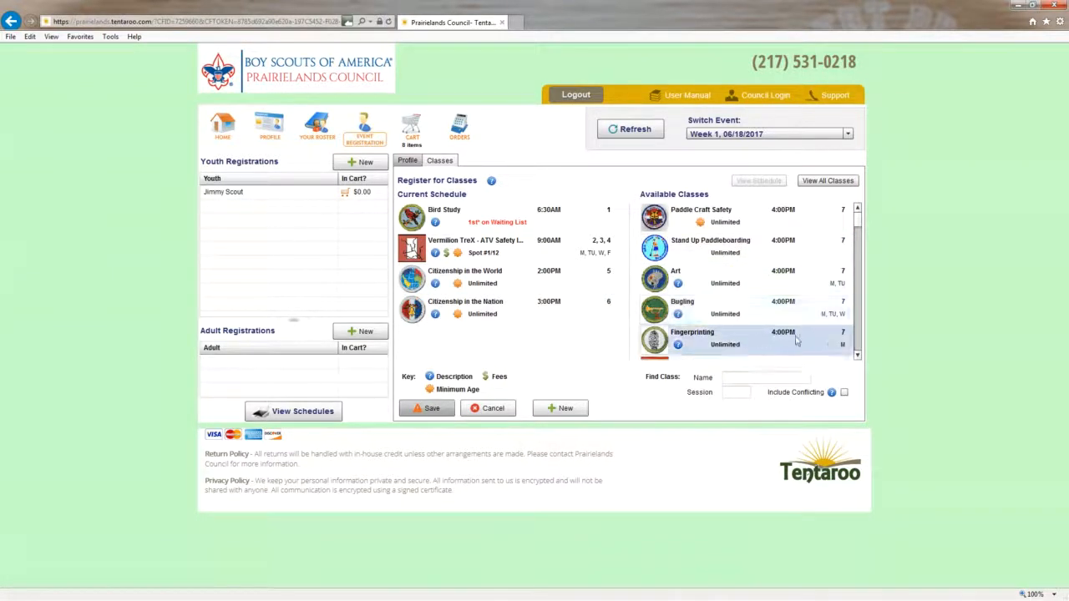
- Add the Monday 4:00PM Open Archery session to the current schedule
left_click(856, 355)
left_click(856, 355)
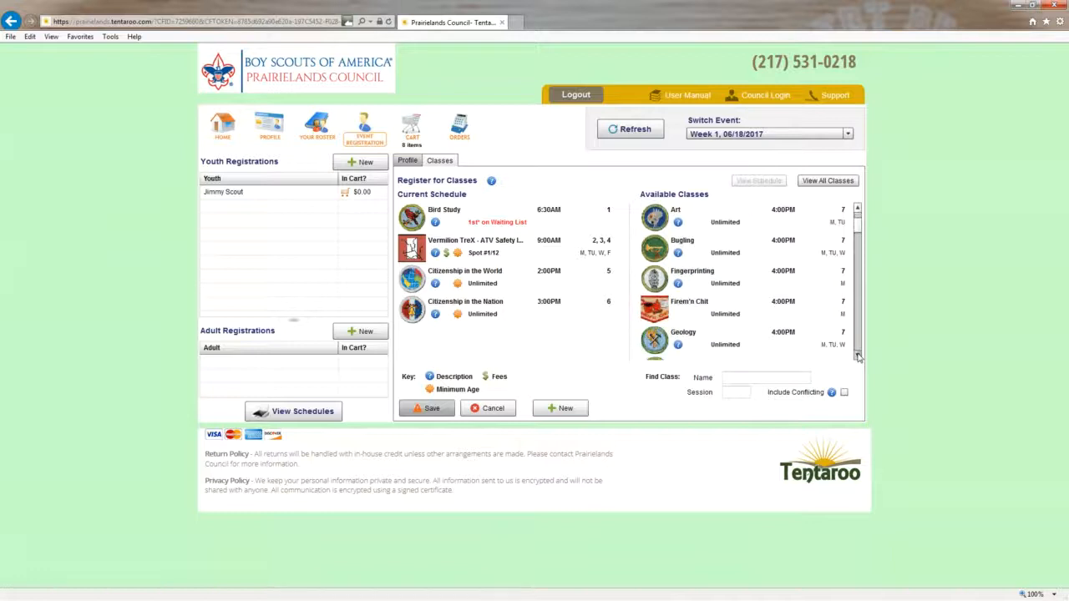
left_click(857, 356)
left_click(857, 356)
left_click(857, 356)
left_click(857, 356)
left_click(857, 355)
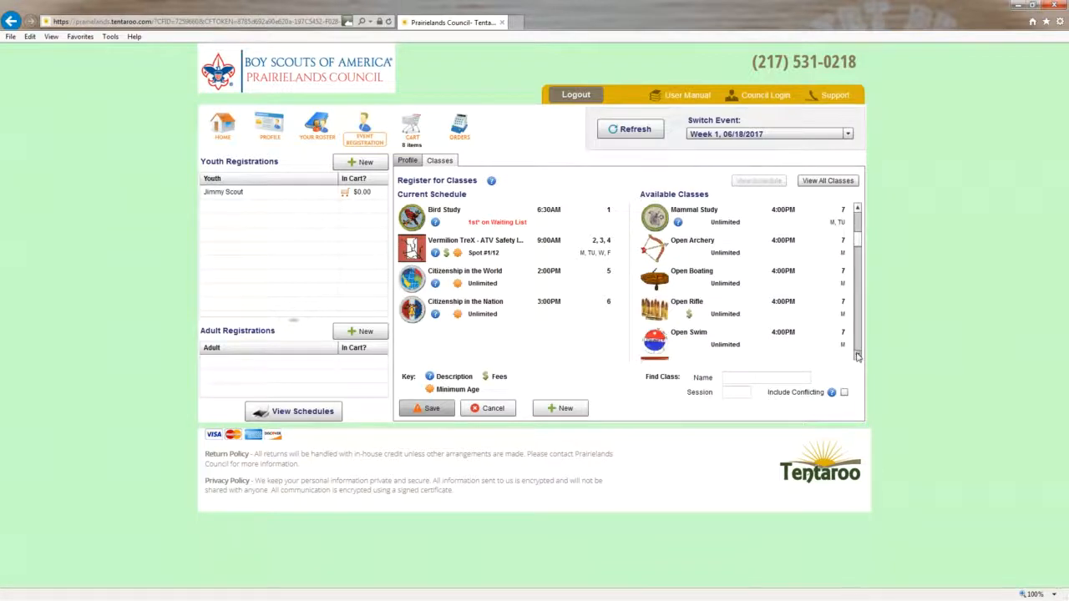
left_click(660, 251)
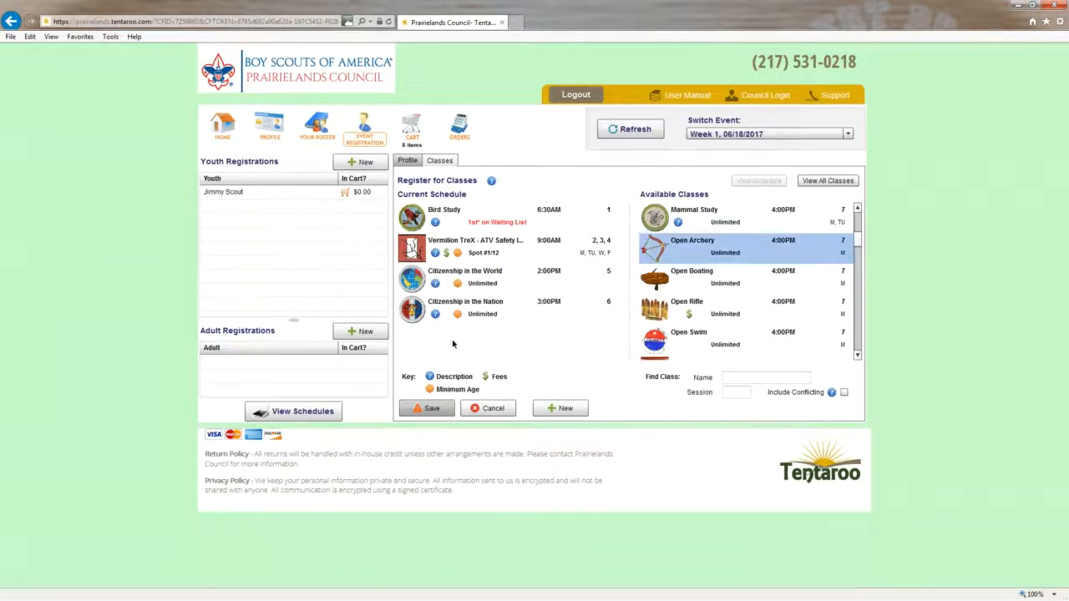
left_click(492, 334)
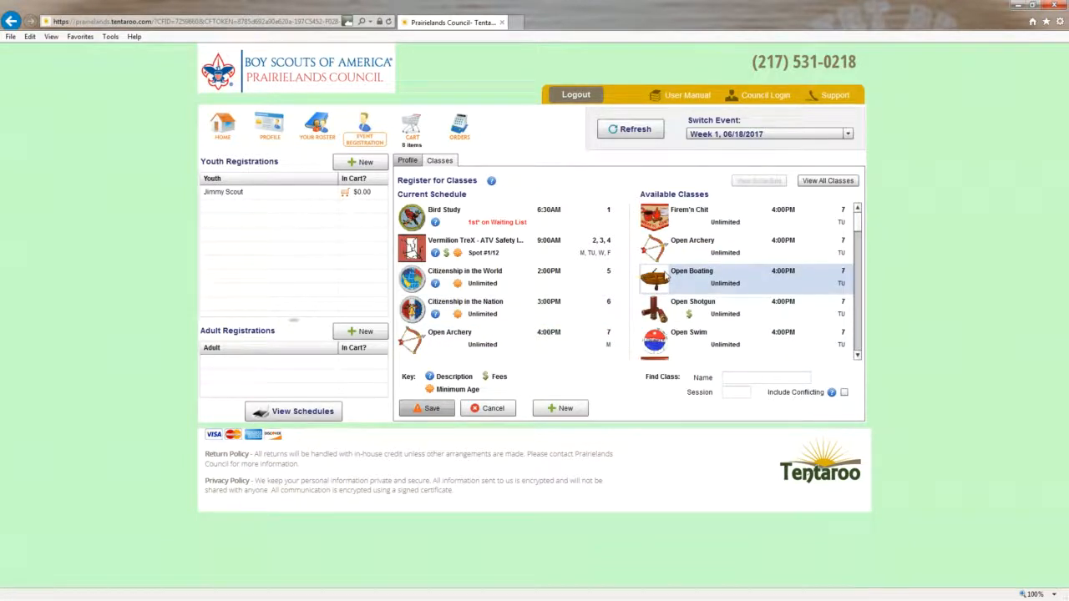
- Add the 4:00PM Open Boating session on Tuesday and the 4:00PM Open Rifle session on Wednesday to the current schedule
left_click(660, 280)
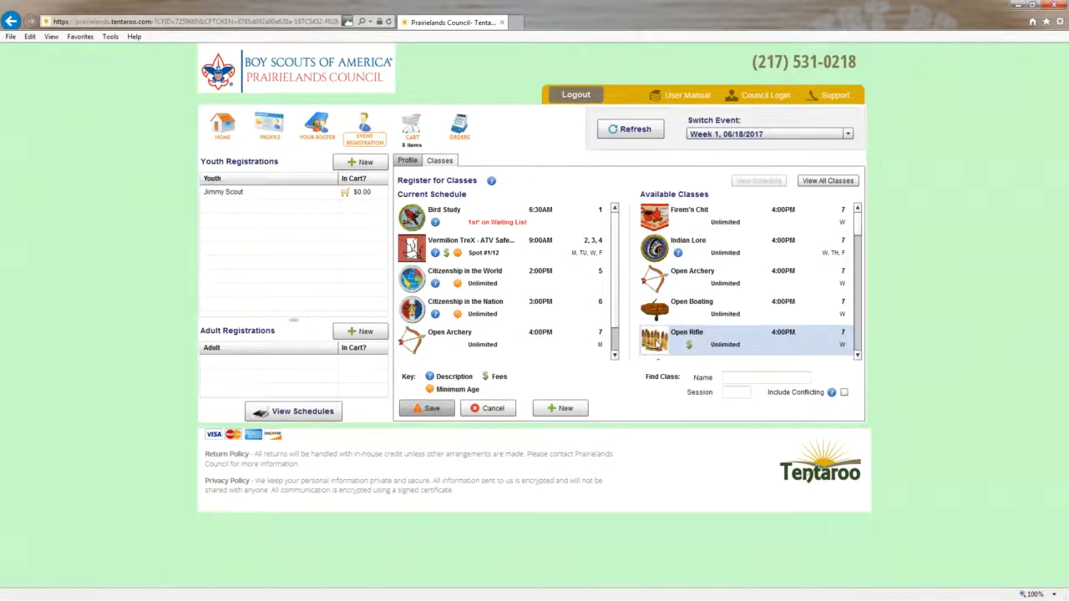
left_click(451, 289)
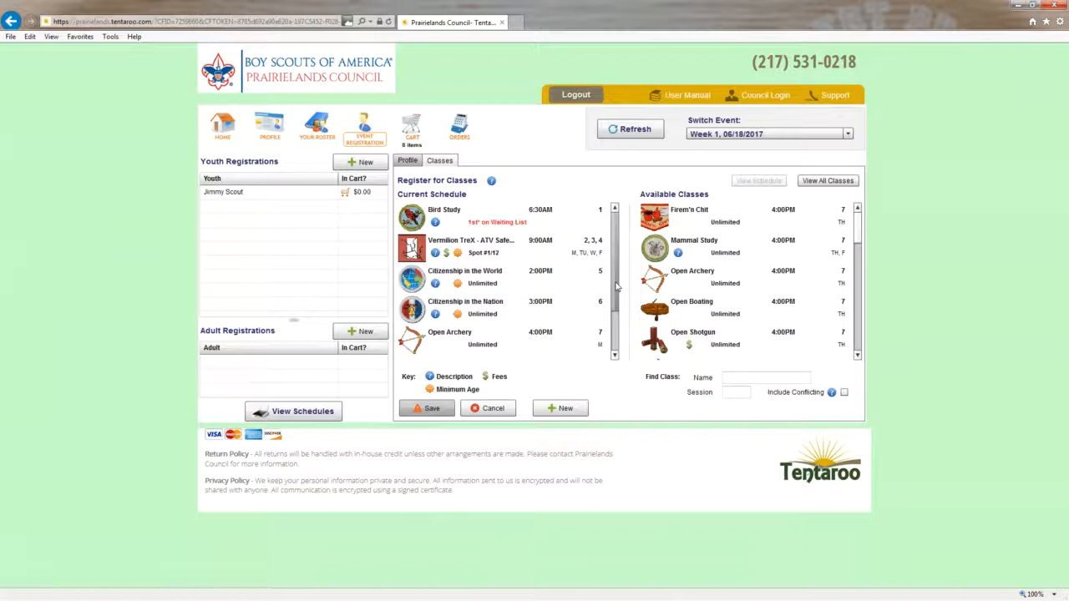
scroll(621, 310, "down", 2)
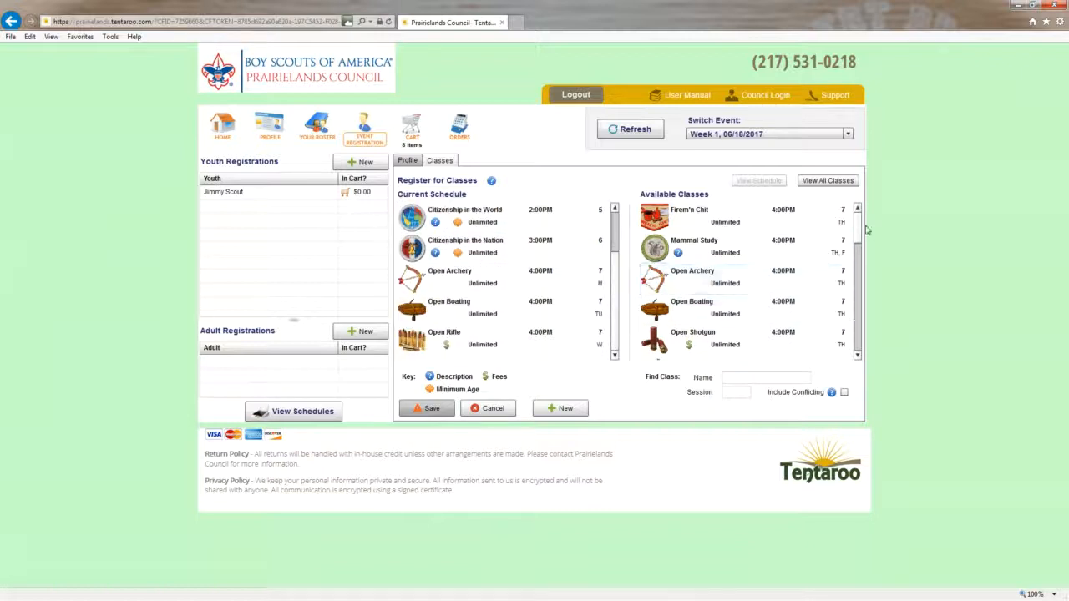
- Add the 7:00PM OA Meeting to the current schedule
left_click_drag(859, 227, 857, 300)
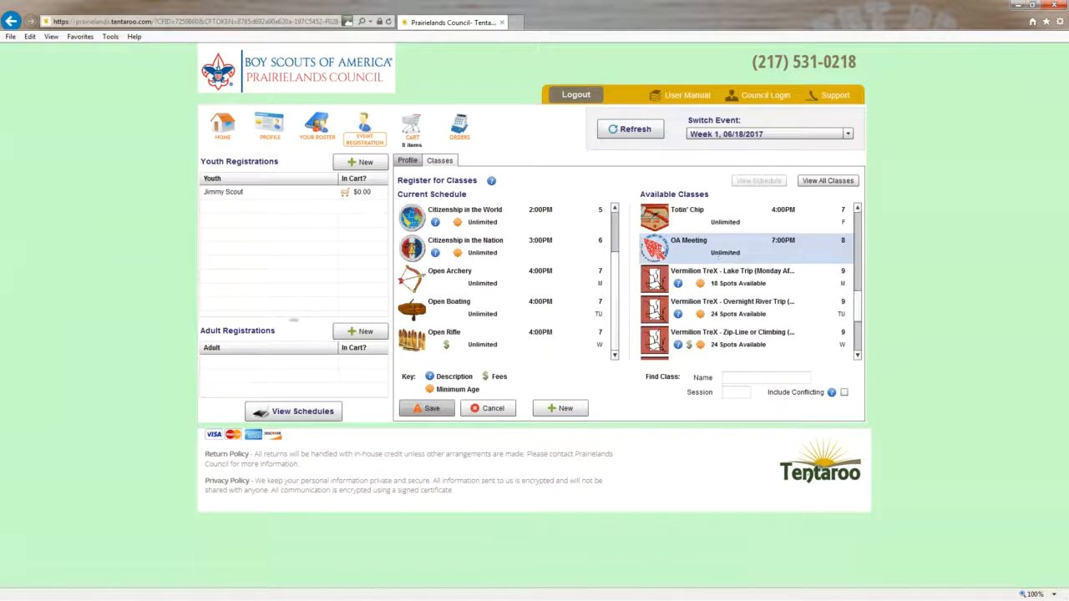
left_click(660, 249)
left_click_drag(661, 249, 443, 303)
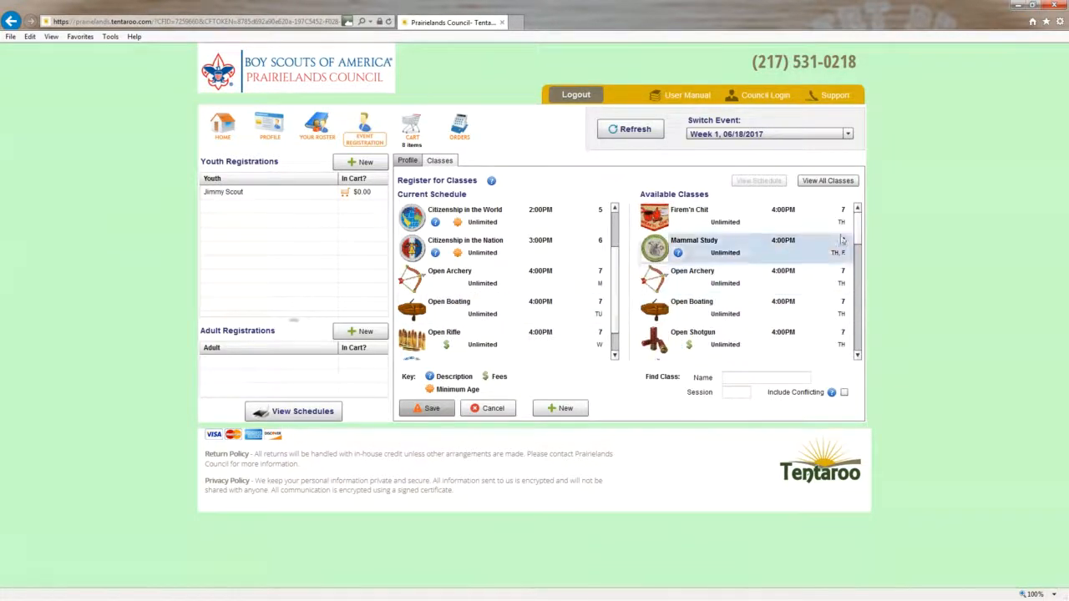
- Check the description of the Vermilion TreX - ATV Trail Ride (Friday) class and add the class to the current schedule
left_click_drag(858, 231, 856, 331)
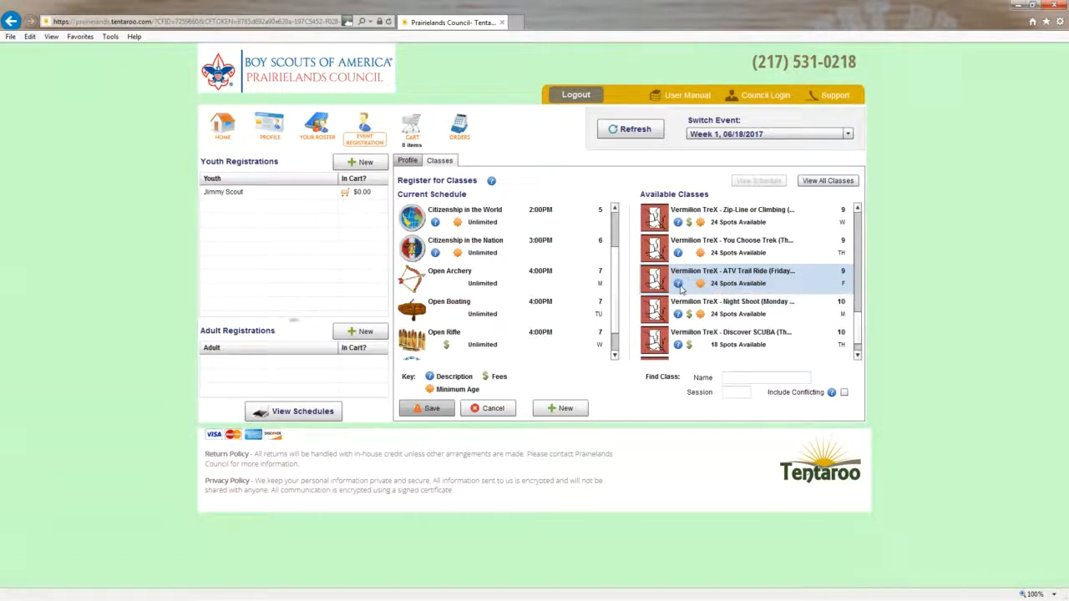
mouse_move(679, 286)
left_click_drag(657, 281, 461, 336)
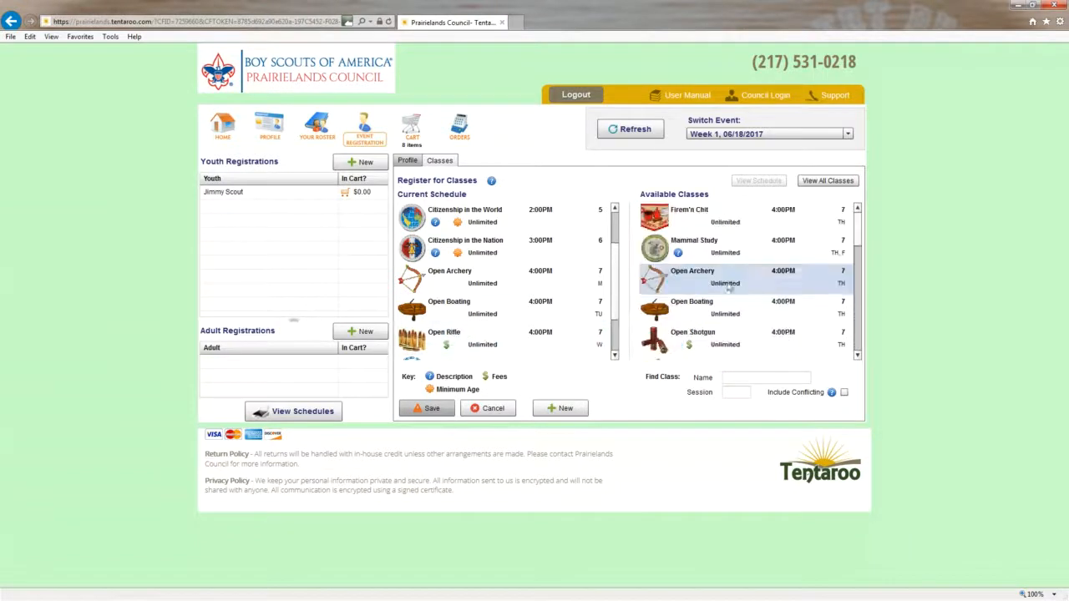
- Review the remaining available classes and the current schedule, and save the youth's event registration
left_click_drag(858, 283, 860, 347)
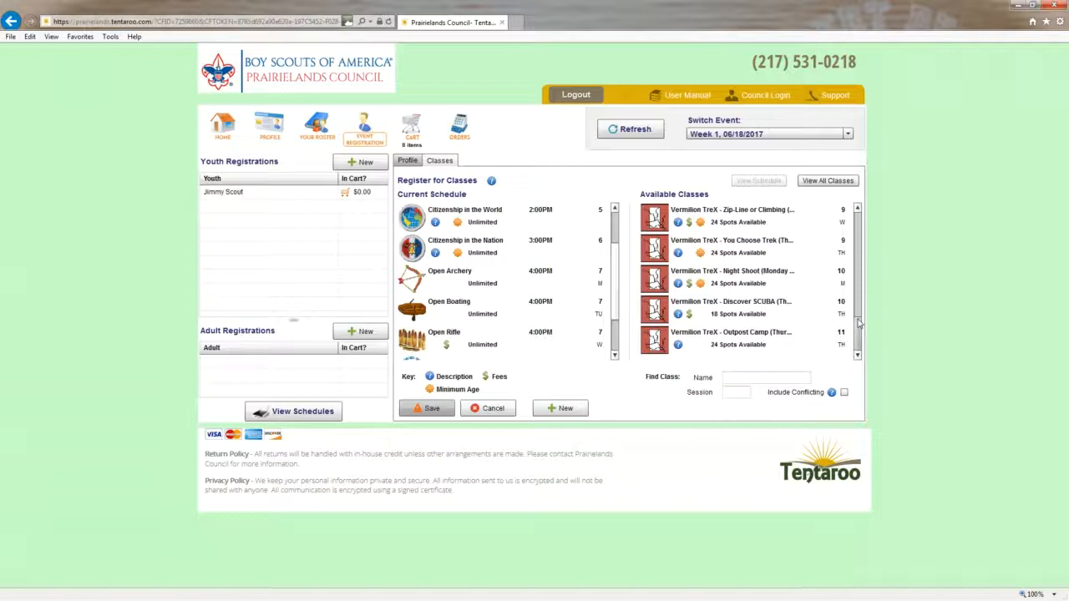
scroll(616, 297, "down", 1)
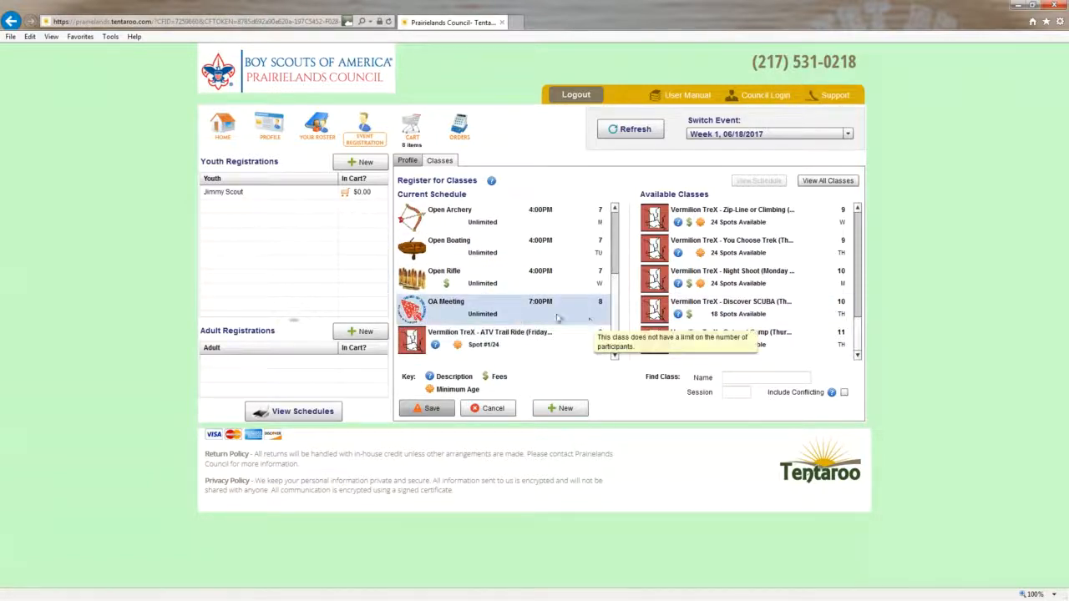
left_click(431, 407)
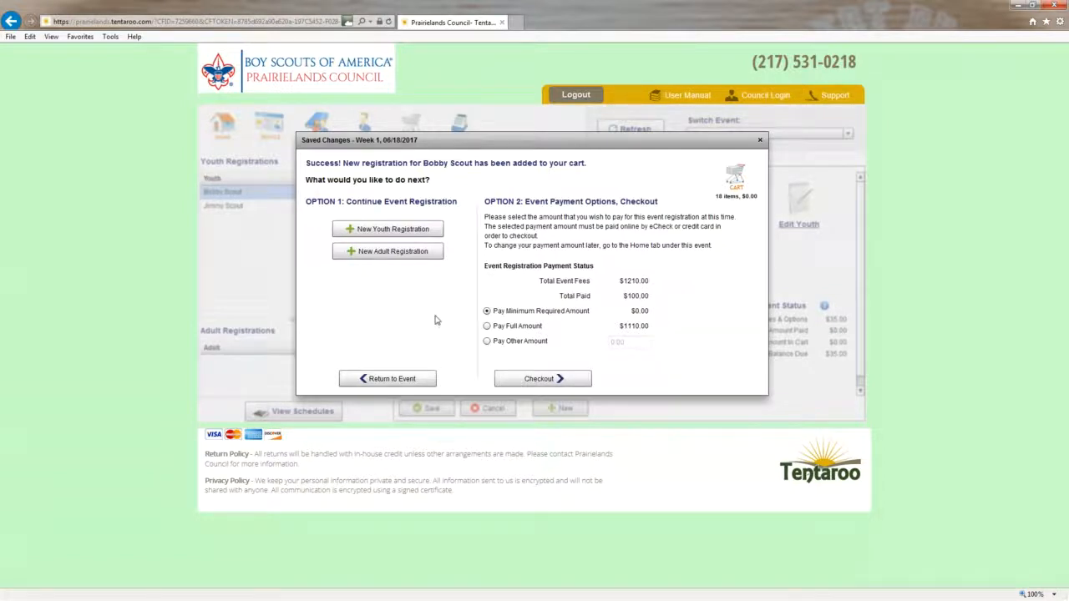
- Create a new adult event registration for the listed adult with participant type Adult, and continue to class selection
left_click(389, 252)
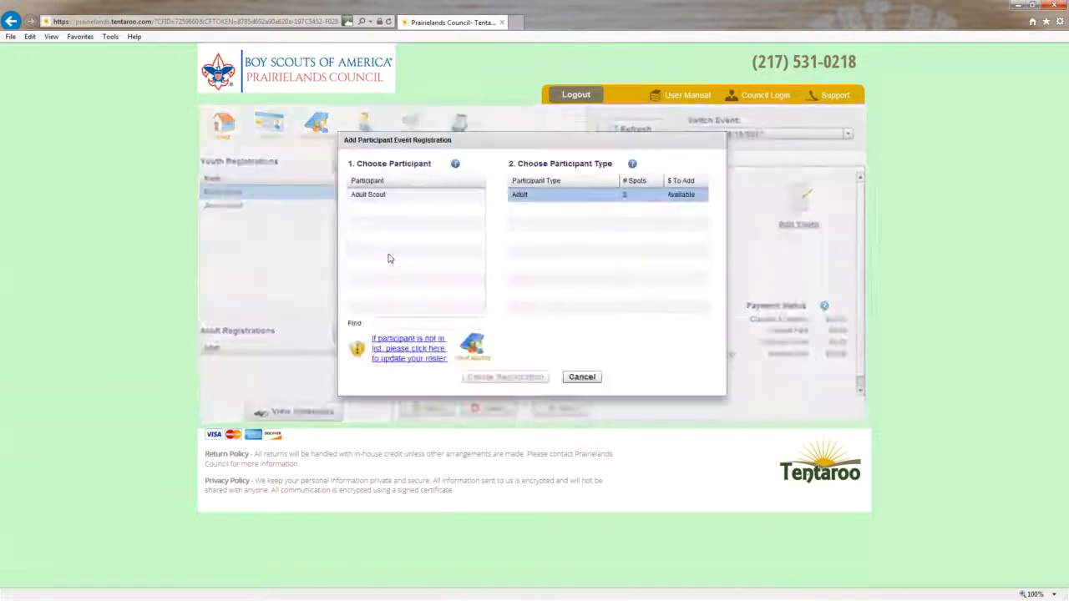
left_click(386, 195)
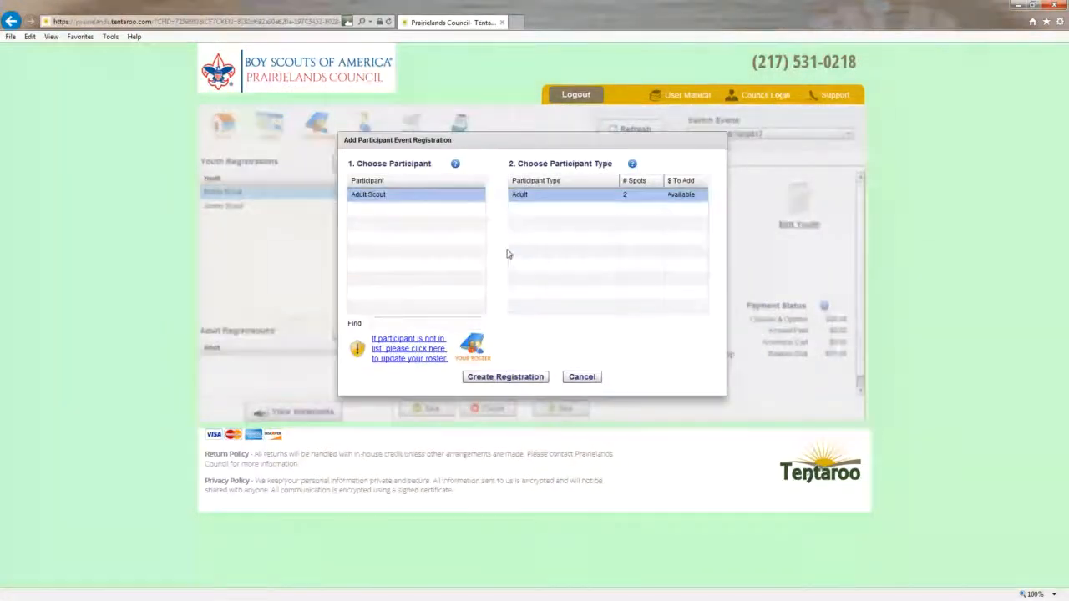
left_click(635, 198)
left_click(514, 377)
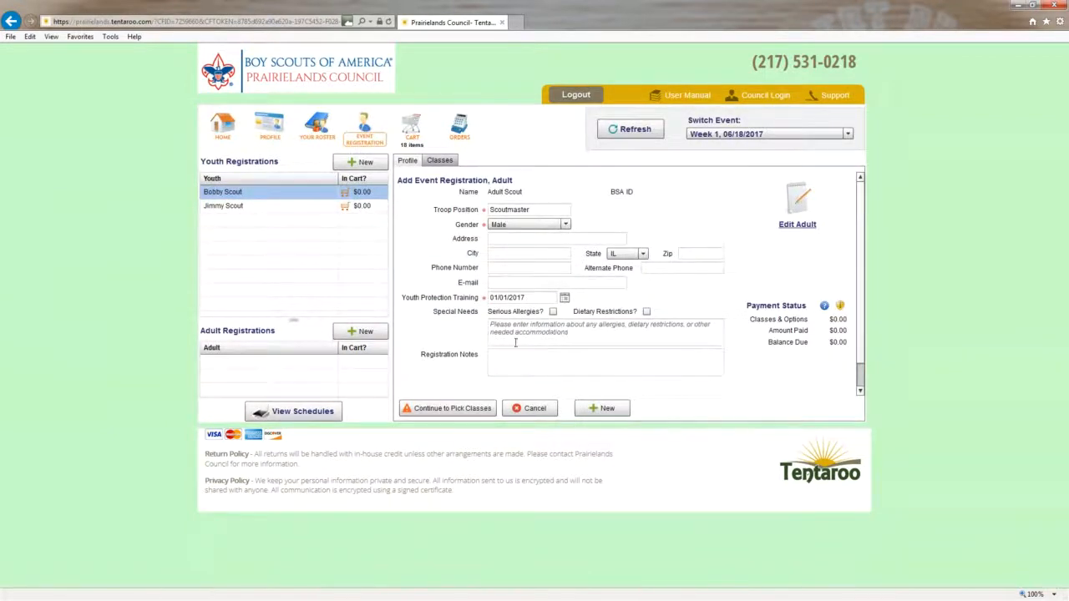
left_click(443, 407)
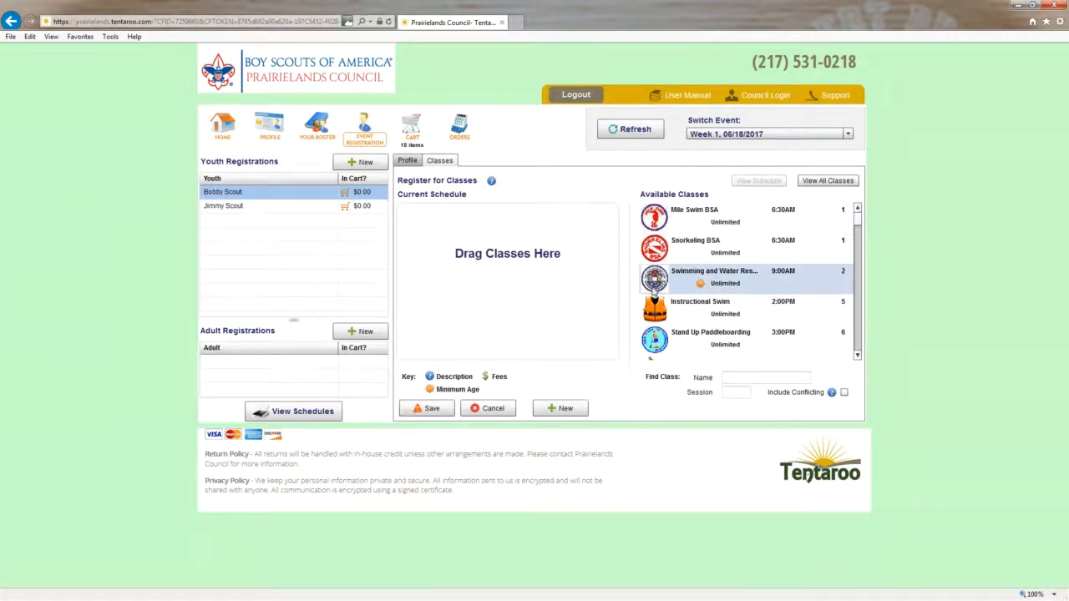
- Add the 9:00AM Swimming and Water Rescue class and the 7:00PM OA Meeting to the adult's current schedule
left_click_drag(660, 282, 435, 236)
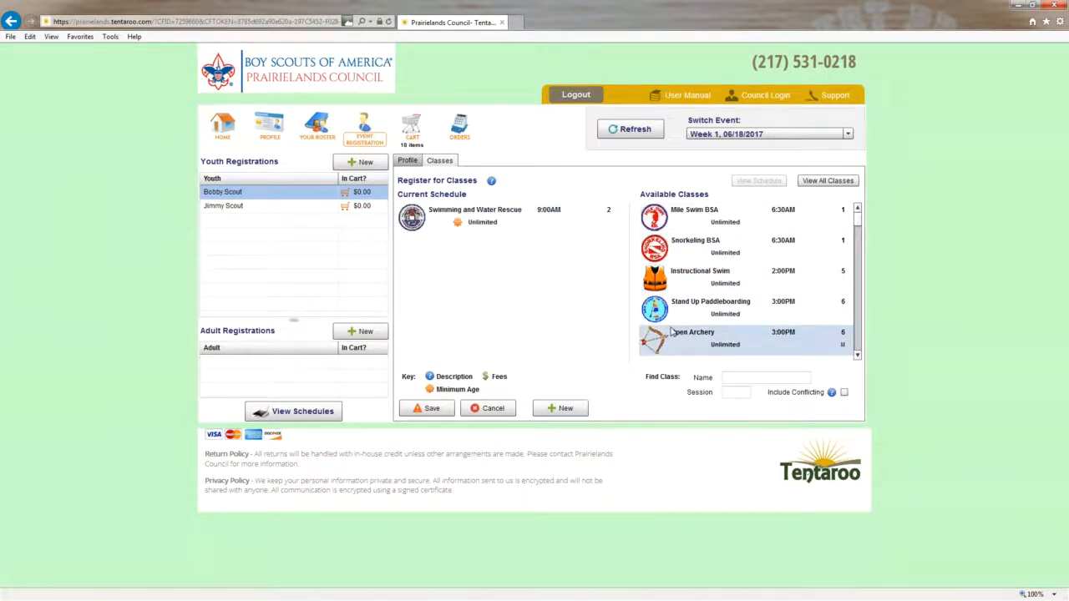
left_click_drag(861, 220, 858, 334)
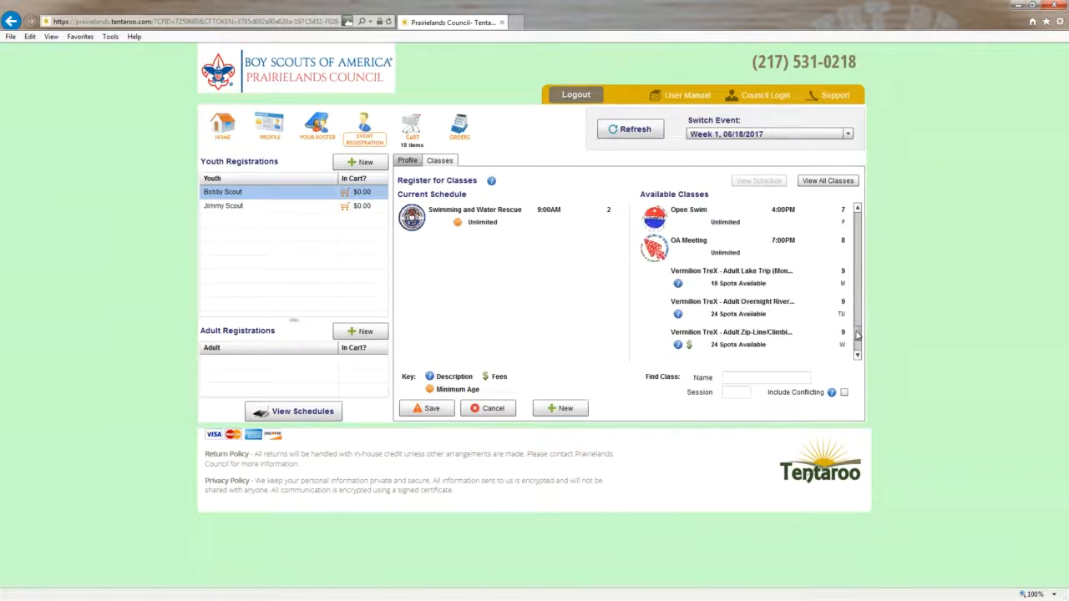
left_click(735, 247)
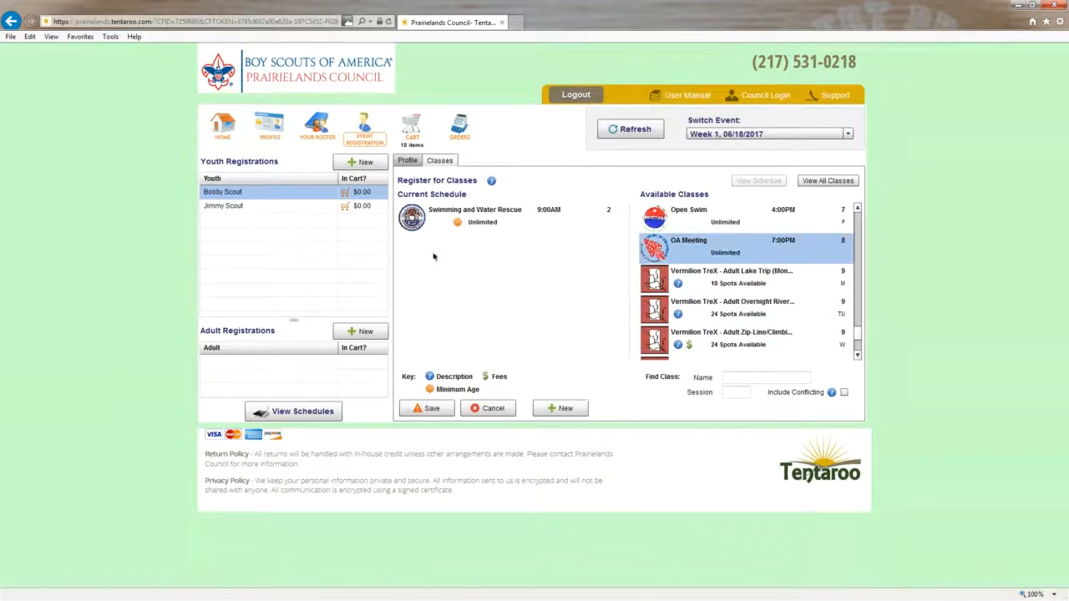
left_click_drag(433, 257, 418, 252)
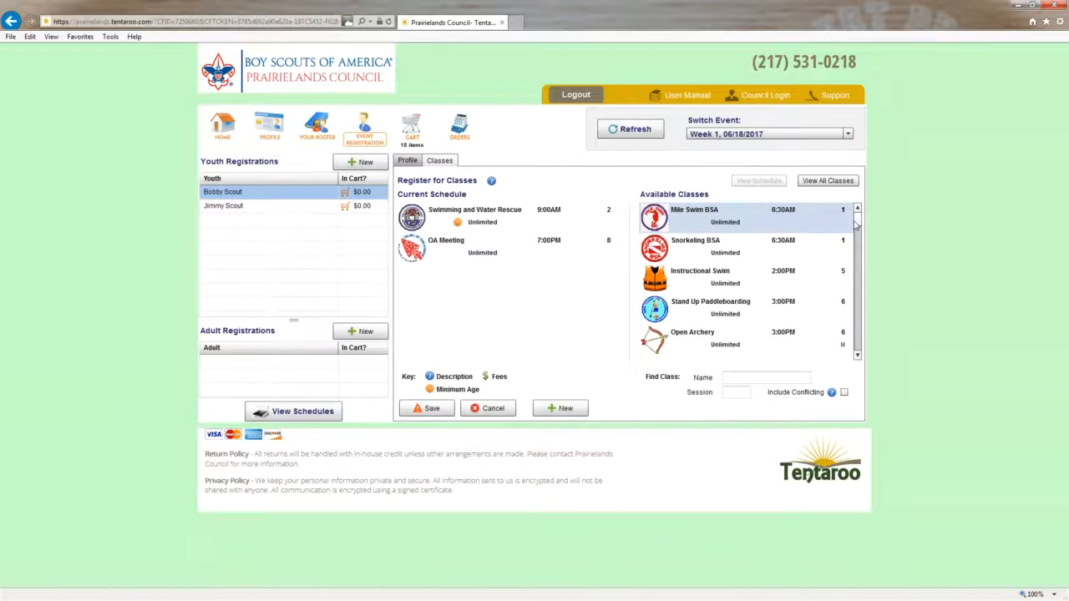
- Add the Wednesday Vermilion TreX - Adult Zip-Line/Climbing class and the Deposit Rollover option to the adult's current schedule
left_click_drag(856, 224, 857, 343)
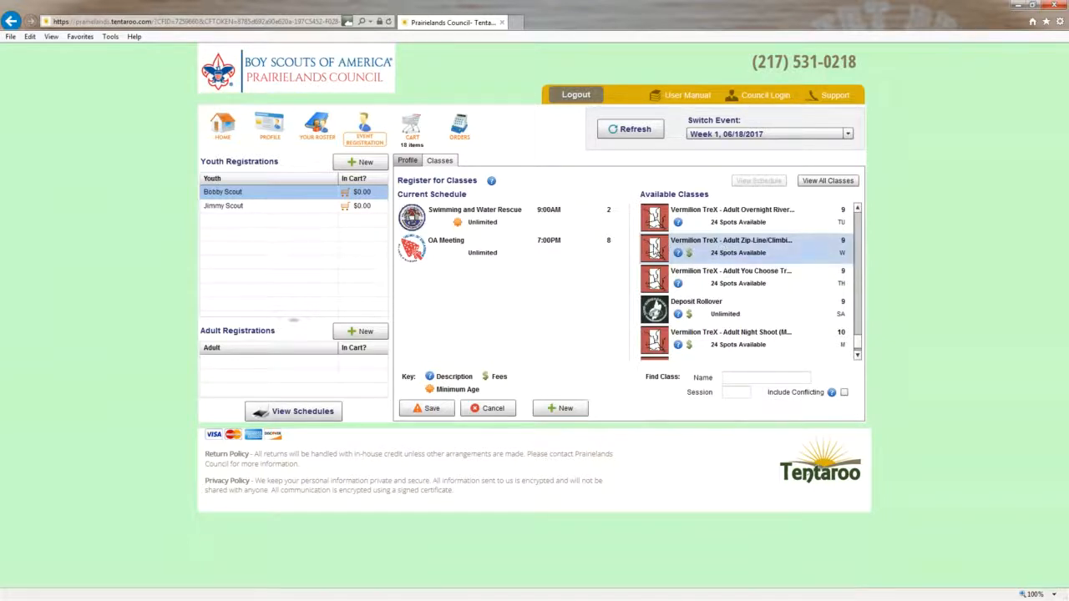
left_click_drag(655, 249, 422, 294)
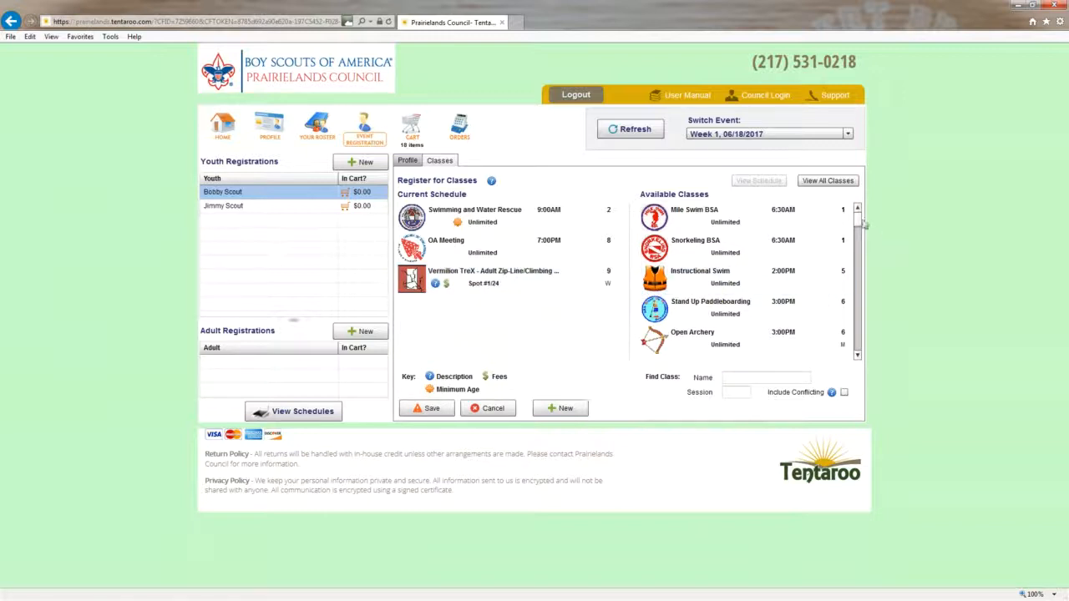
left_click_drag(861, 219, 868, 357)
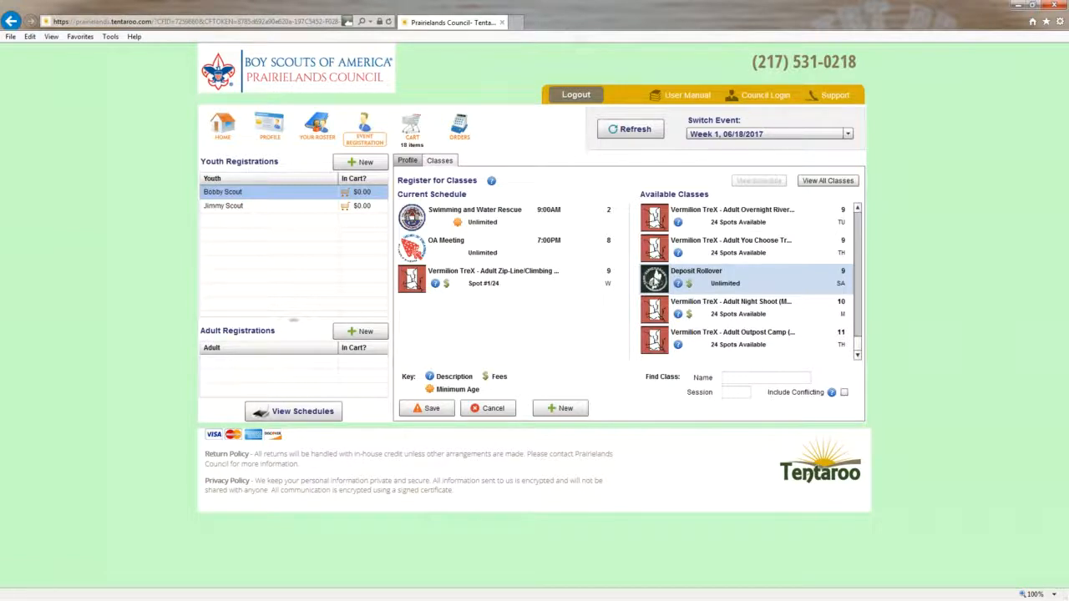
mouse_move(679, 286)
left_click_drag(654, 278, 432, 326)
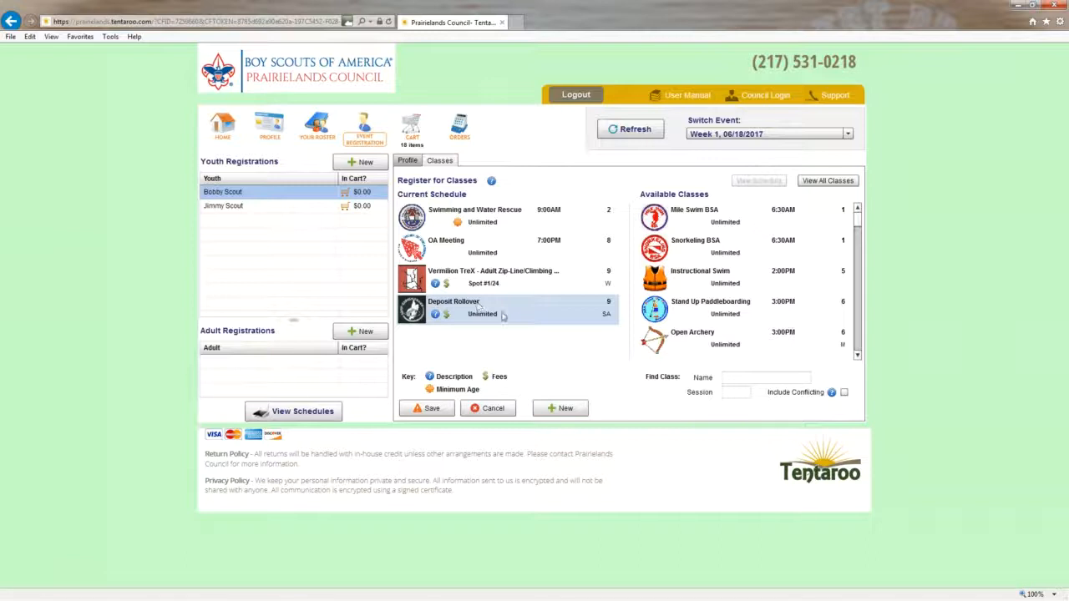
- Save the adult's event registration and proceed to checkout with the minimum required payment
mouse_move(503, 316)
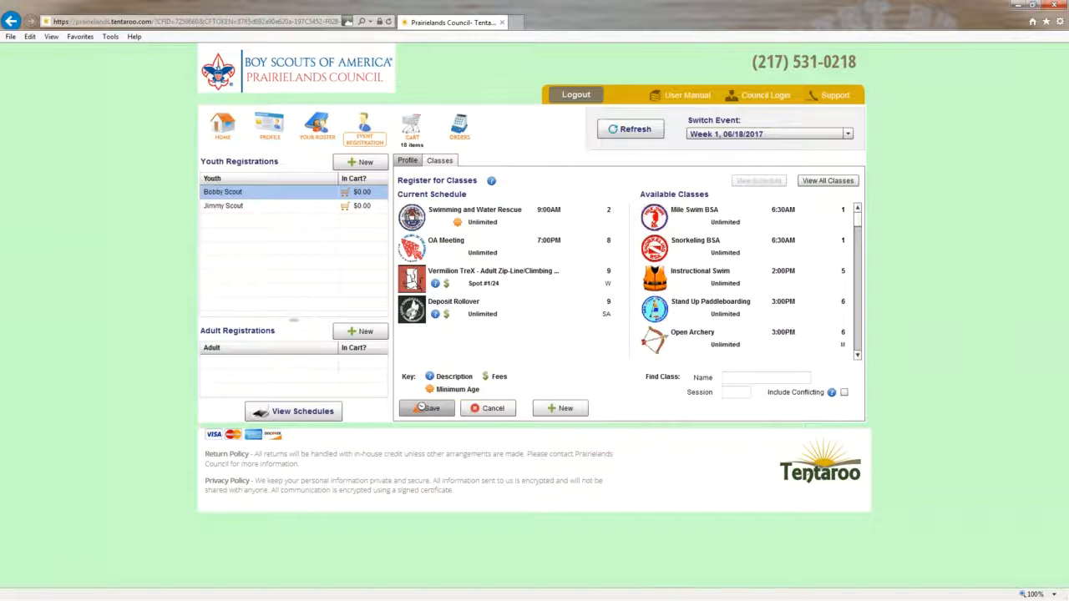
left_click(421, 409)
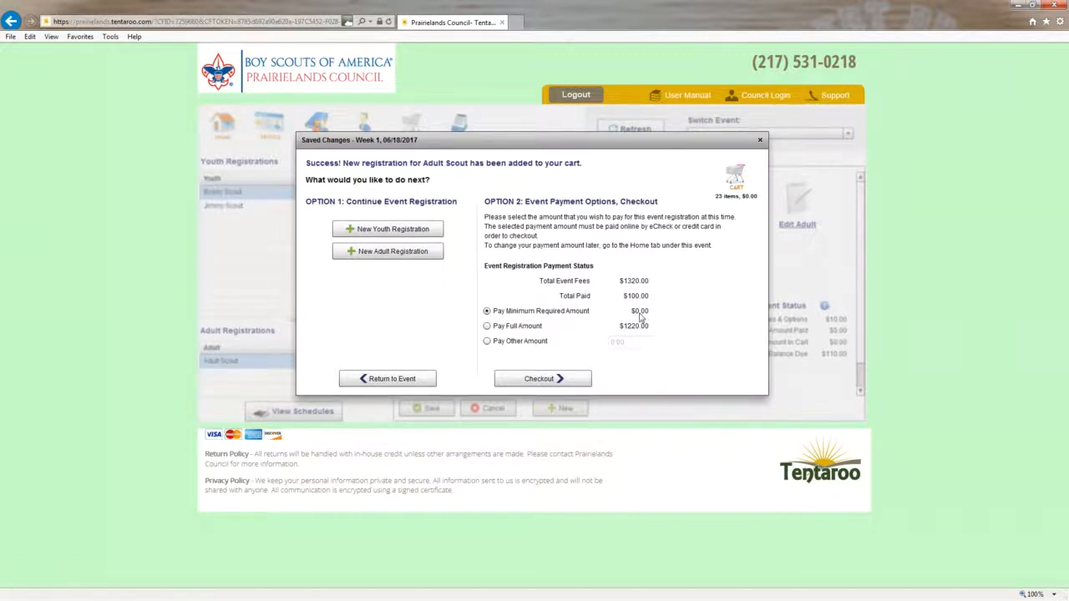
left_click(537, 380)
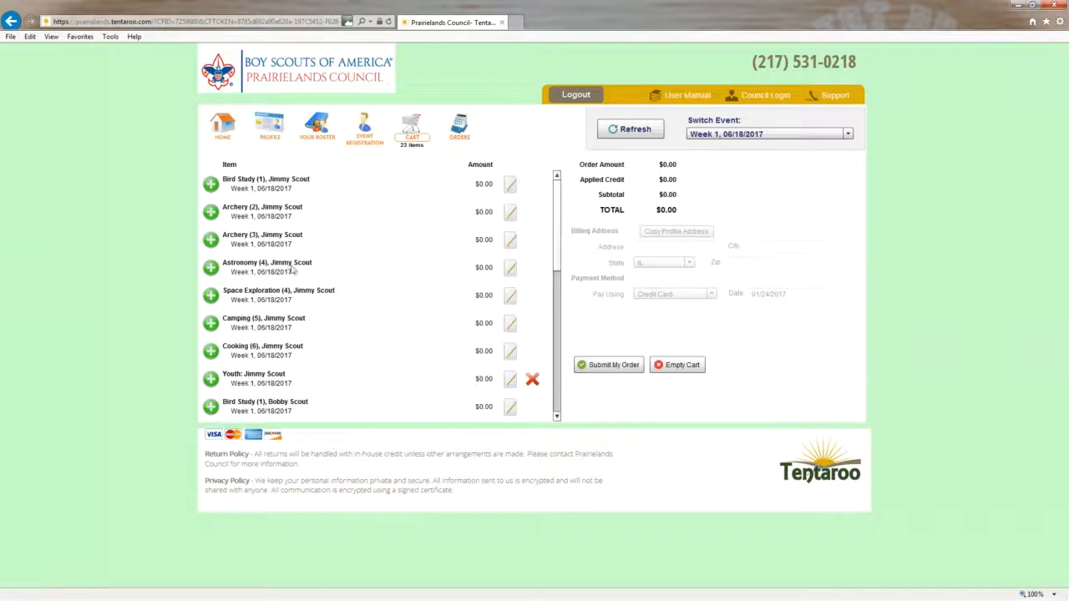
- Review all registration items in the cart down to the adult's entries and submit the order
left_click_drag(553, 208, 558, 234)
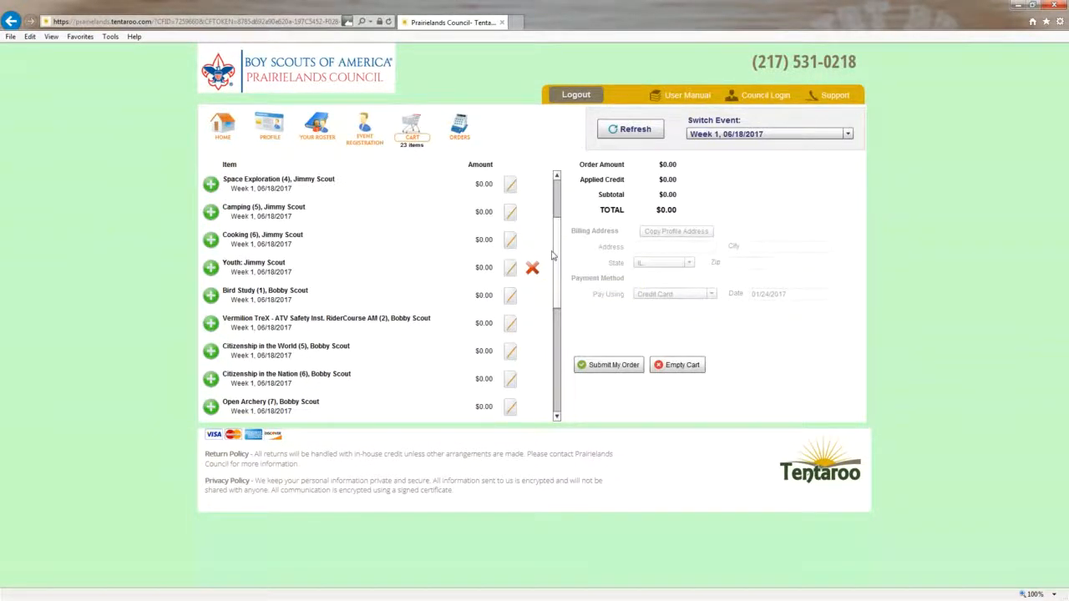
left_click_drag(556, 251, 558, 347)
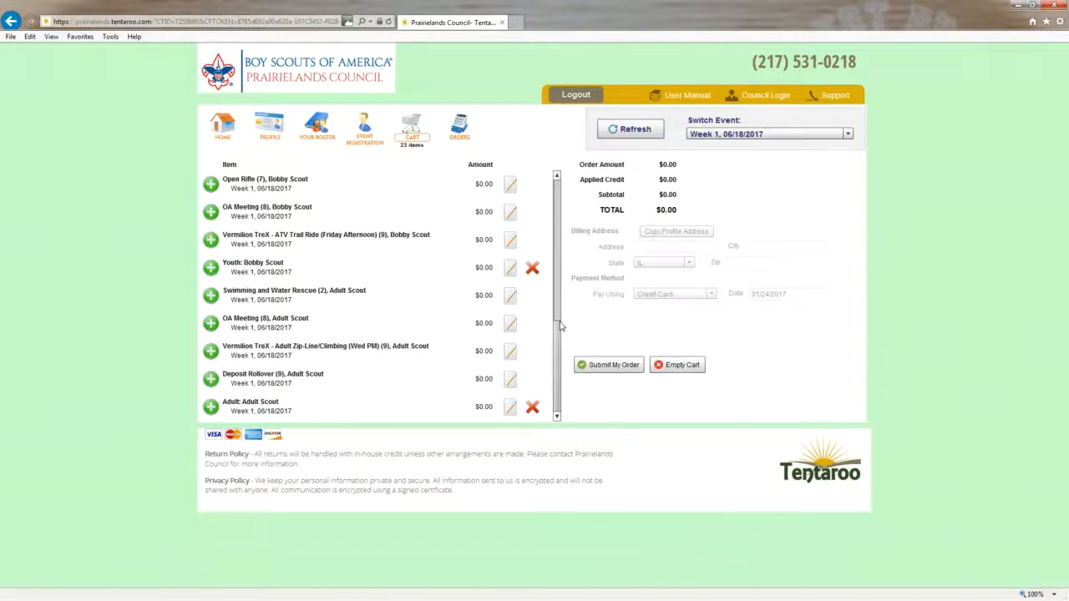
left_click(609, 368)
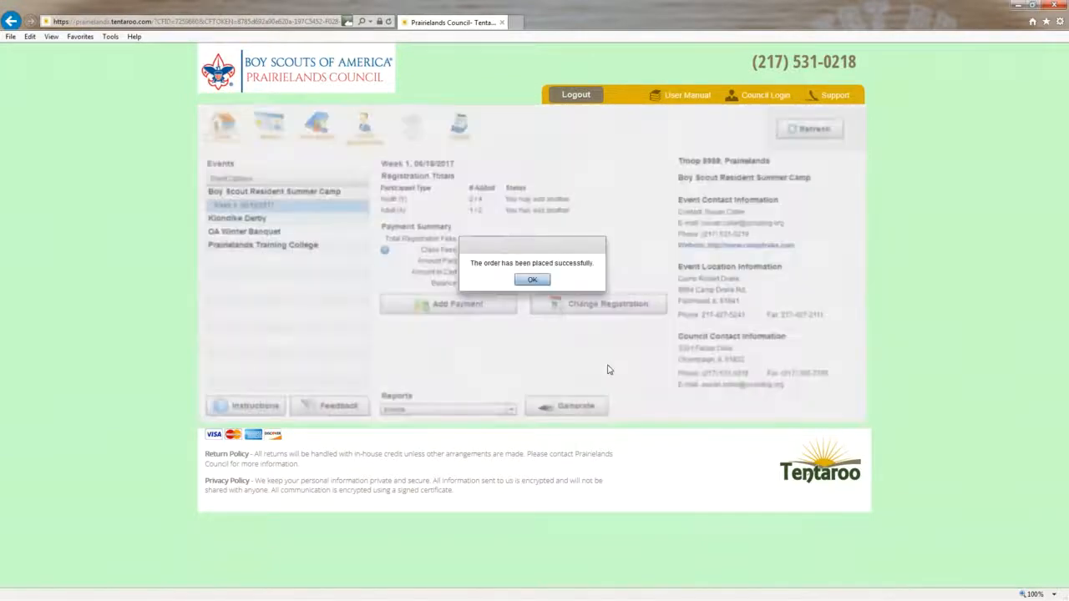
left_click(532, 282)
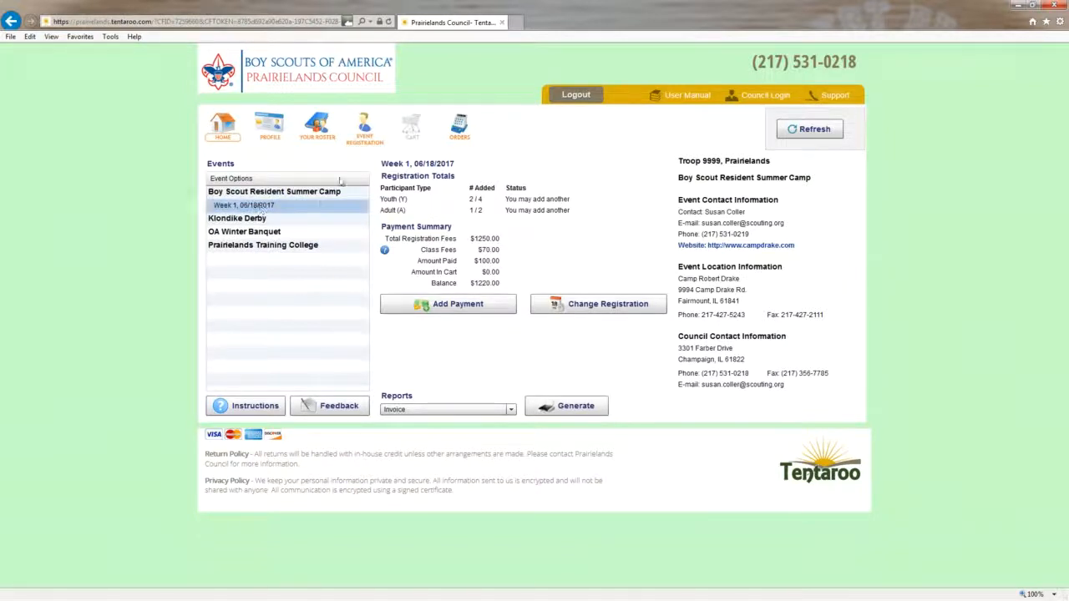
- Replace Bird Study with Personal Fitness in session 1 of the second-listed youth's class schedule and save the registration
left_click(361, 145)
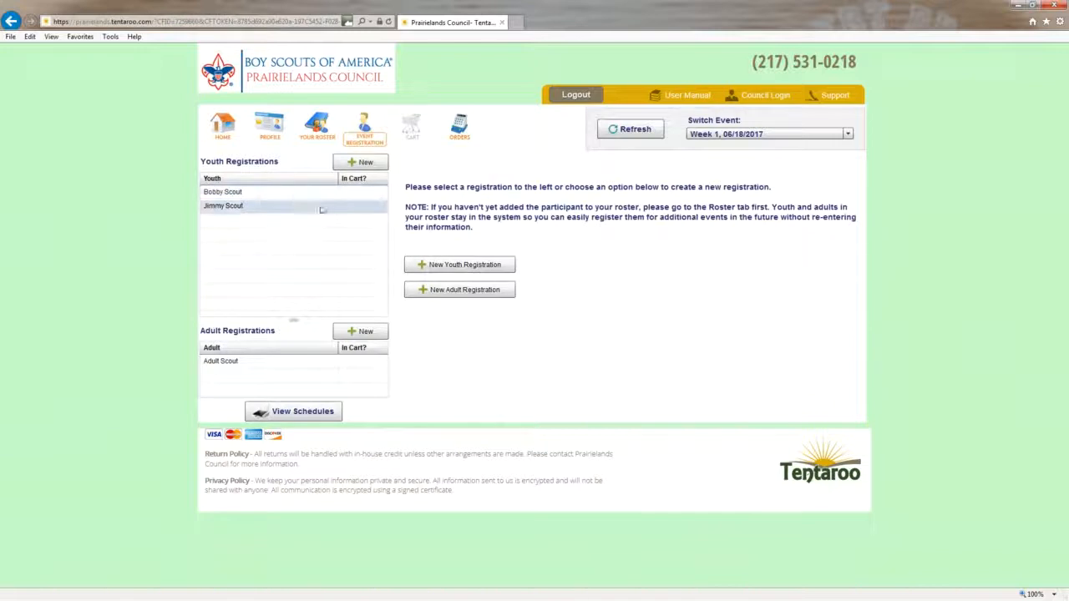
left_click(231, 207)
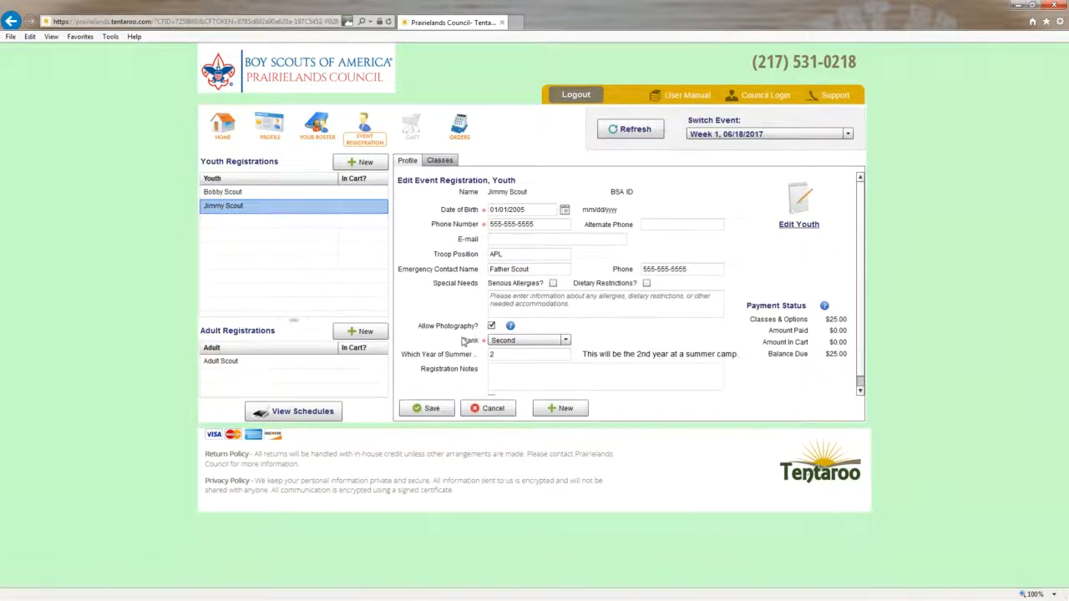
left_click(440, 161)
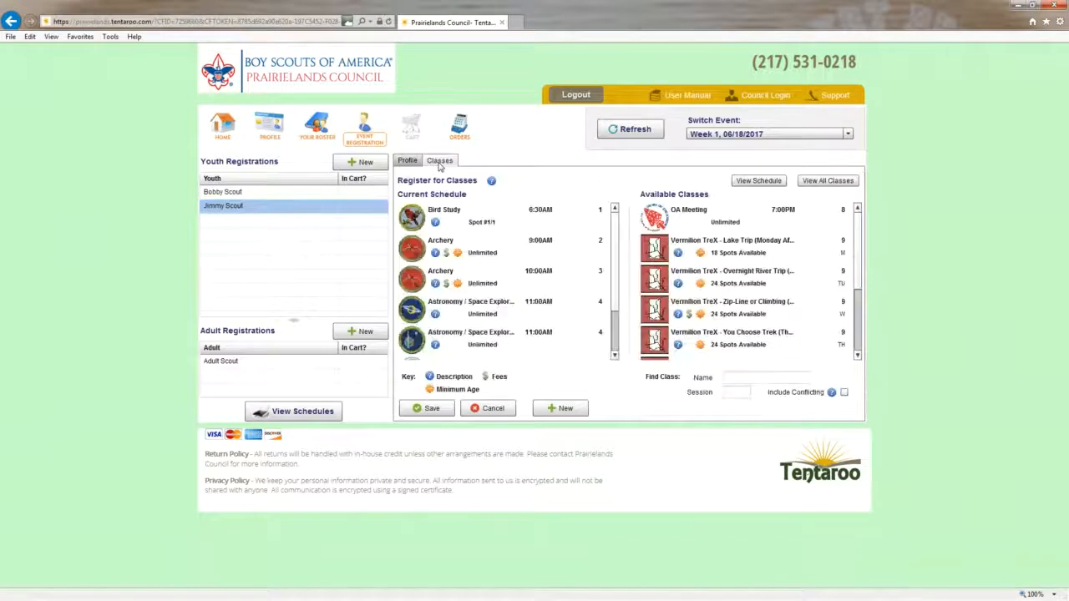
left_click(451, 216)
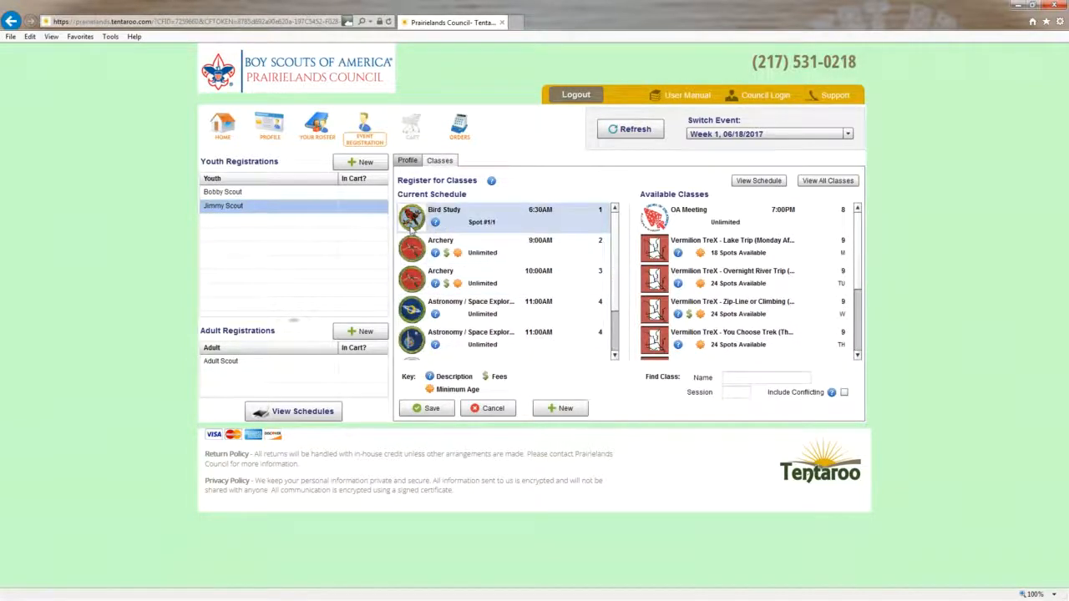
left_click_drag(685, 242, 428, 223)
left_click(423, 408)
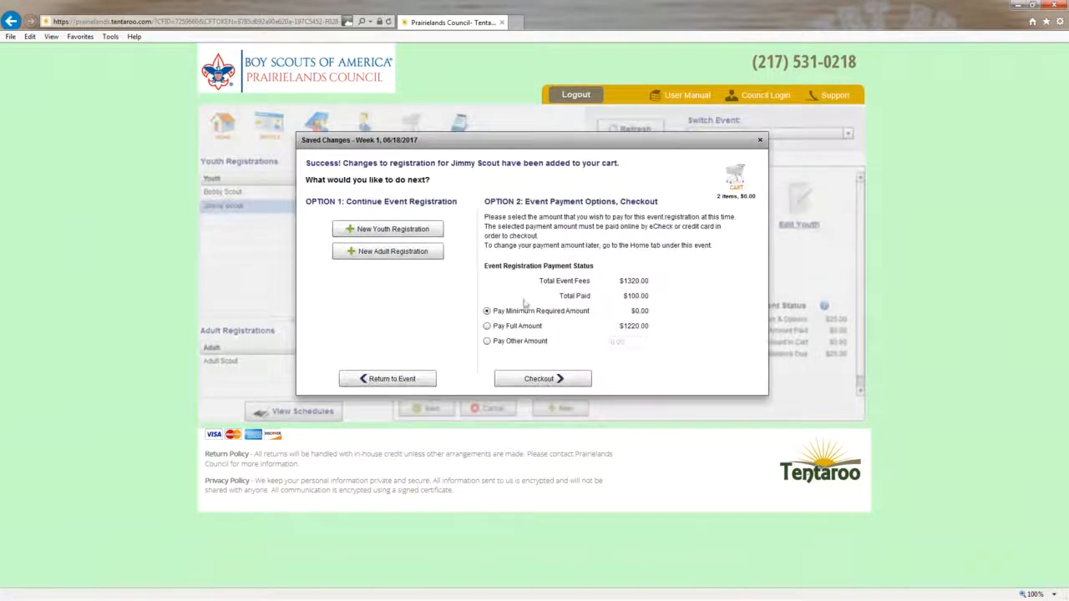
- Check out the youth's class change with the minimum required payment and submit the order
left_click(529, 378)
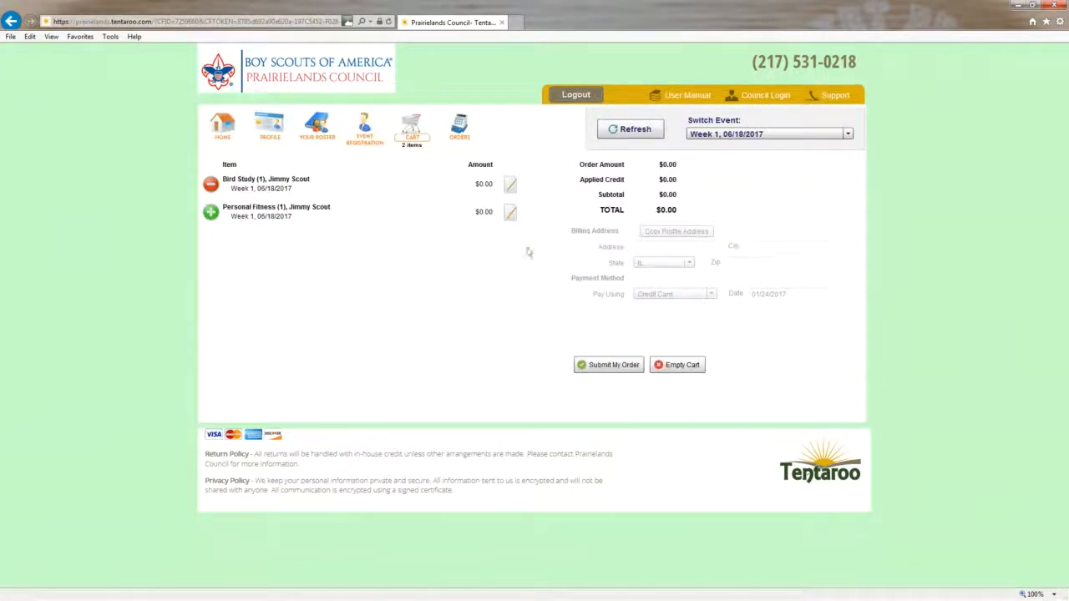
left_click(592, 363)
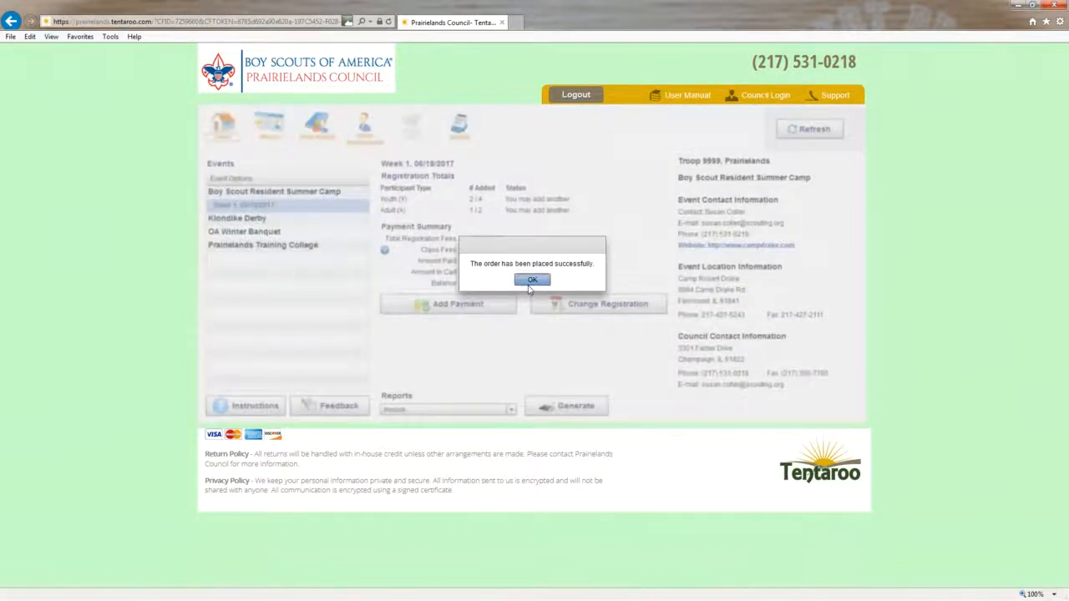
left_click(531, 280)
- Open the class schedule in the first-listed youth's event registration
left_click(361, 138)
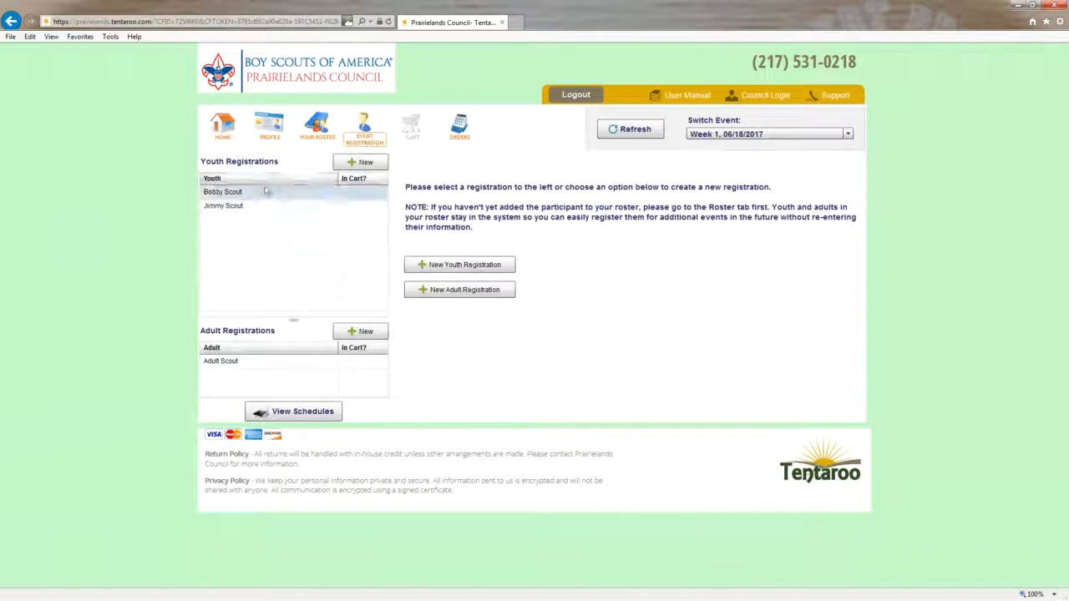
left_click(265, 191)
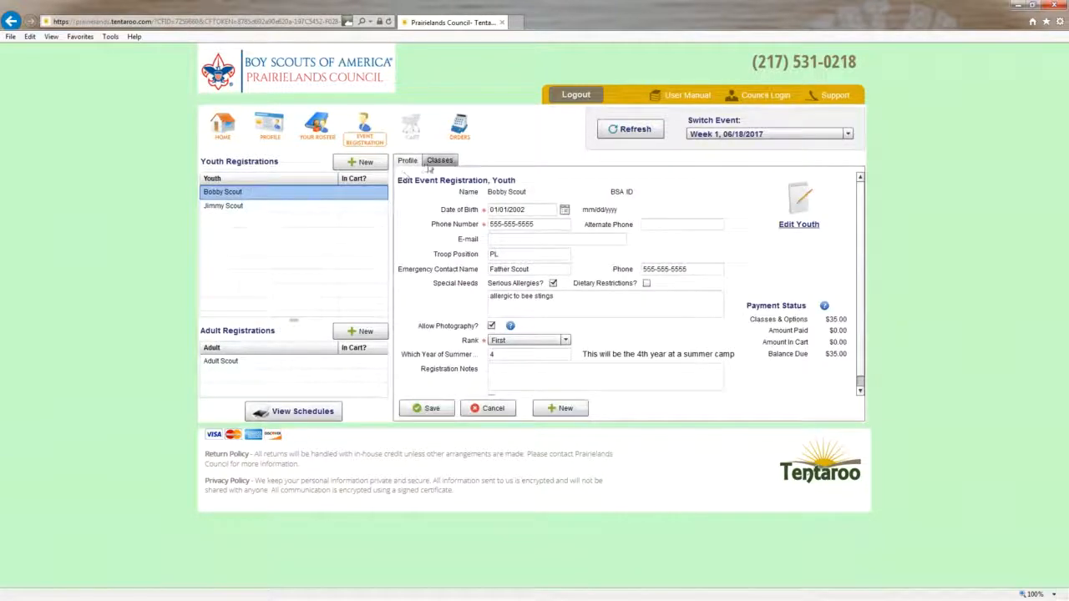
left_click(438, 161)
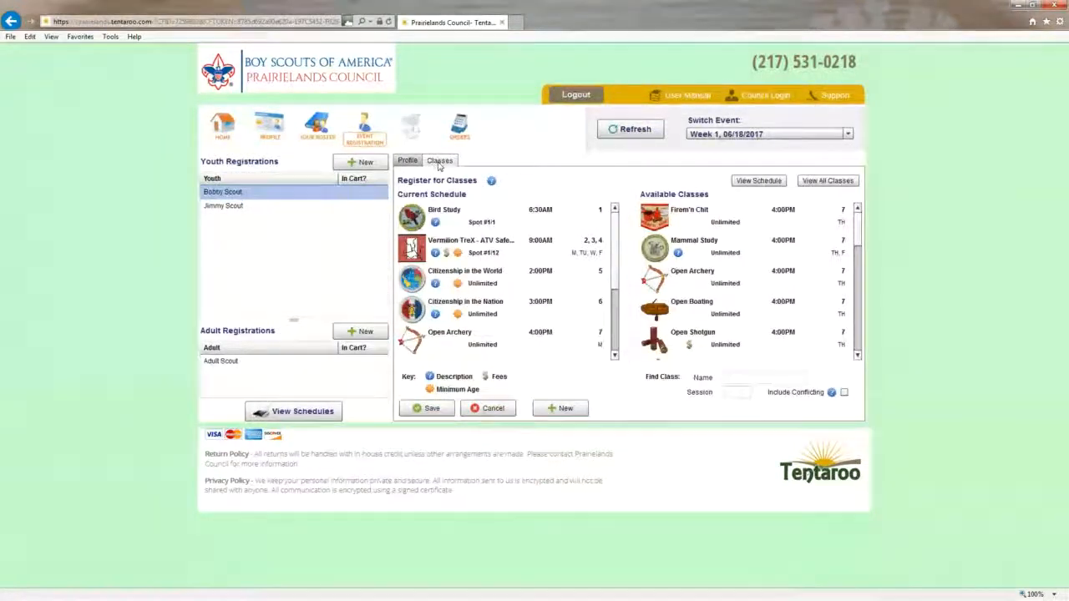